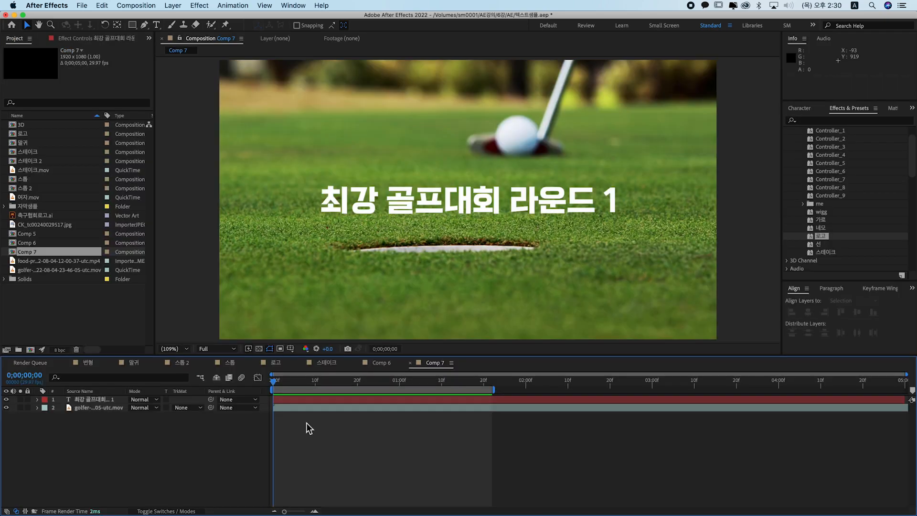
Add a new mask to the title text layer
{"action": "left_click", "coordinate": [118, 399]}
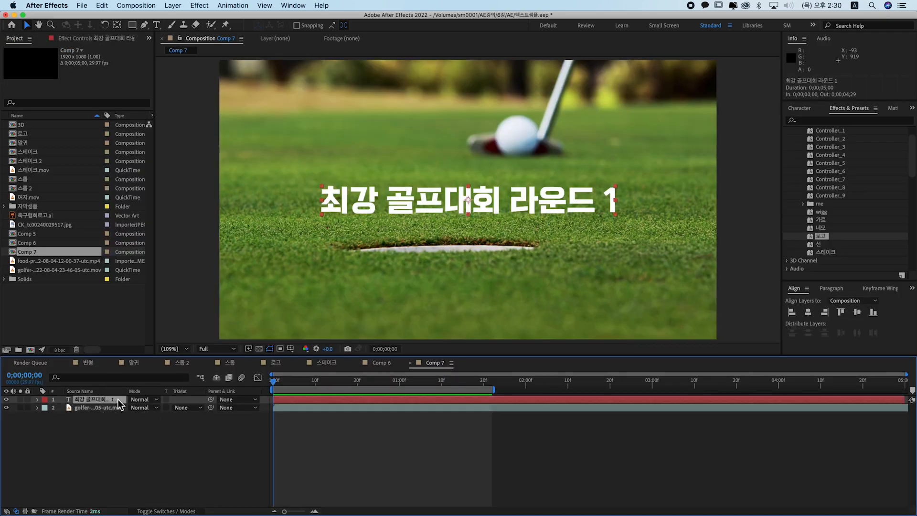
{"action": "right_click", "coordinate": [118, 399]}
{"action": "mouse_move", "coordinate": [191, 258]}
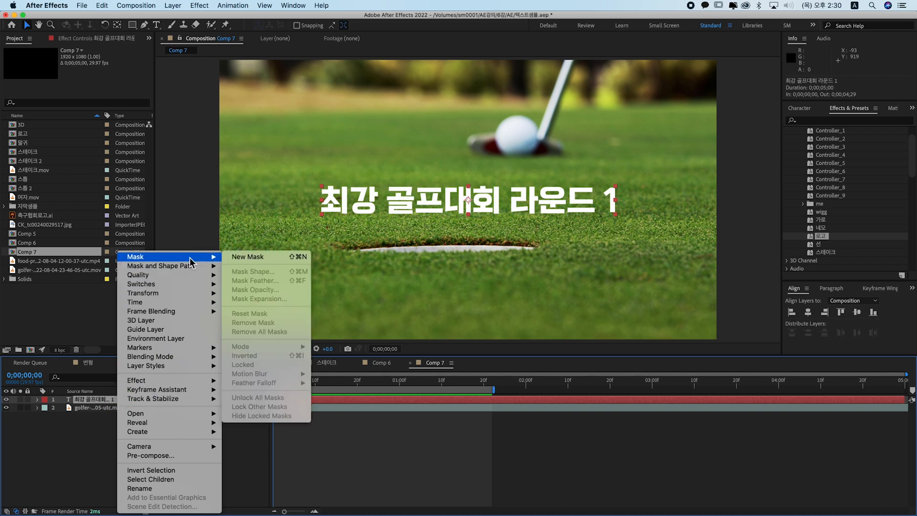
{"action": "left_click", "coordinate": [250, 258]}
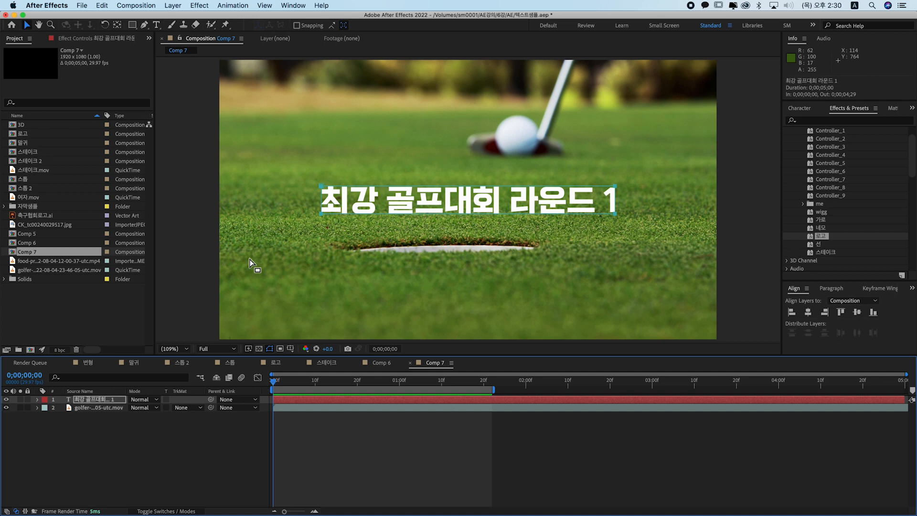
Add a Position text animator to the title layer and set its position to 0.0, 221.0
{"action": "left_click", "coordinate": [37, 399]}
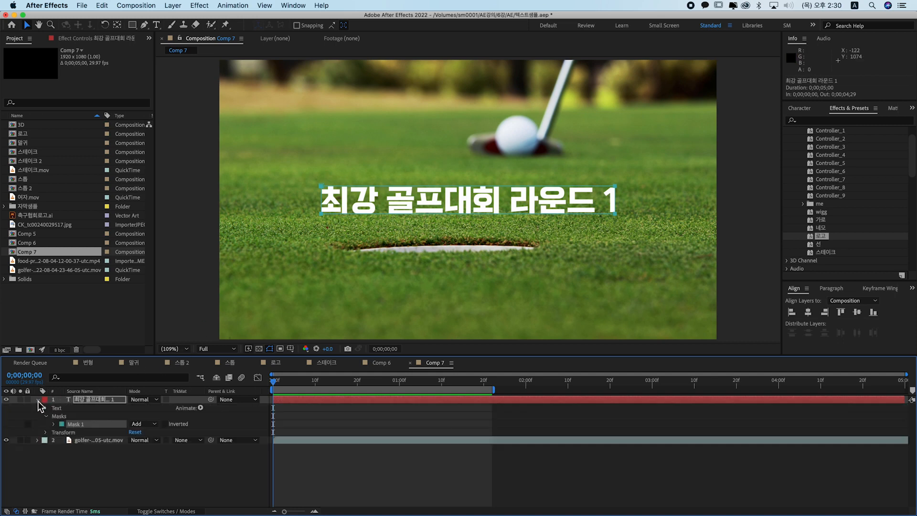
{"action": "left_click", "coordinate": [200, 408]}
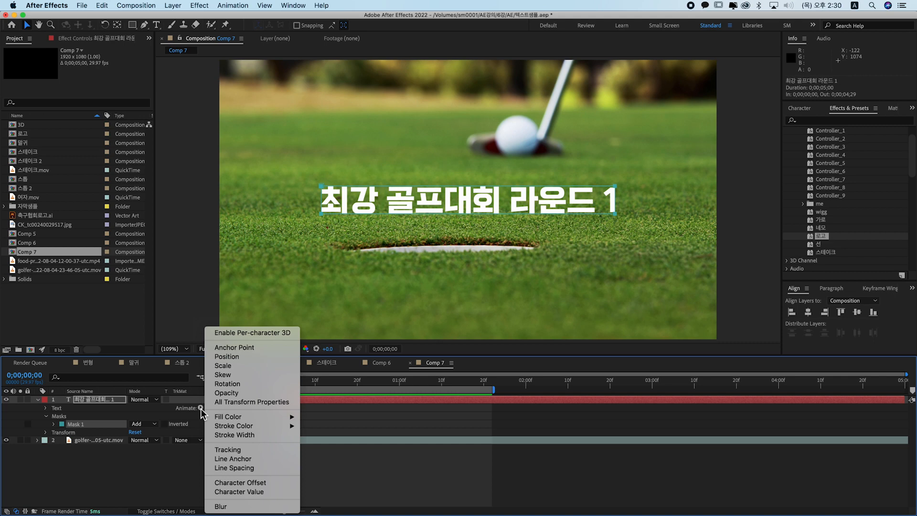
{"action": "left_click", "coordinate": [250, 356]}
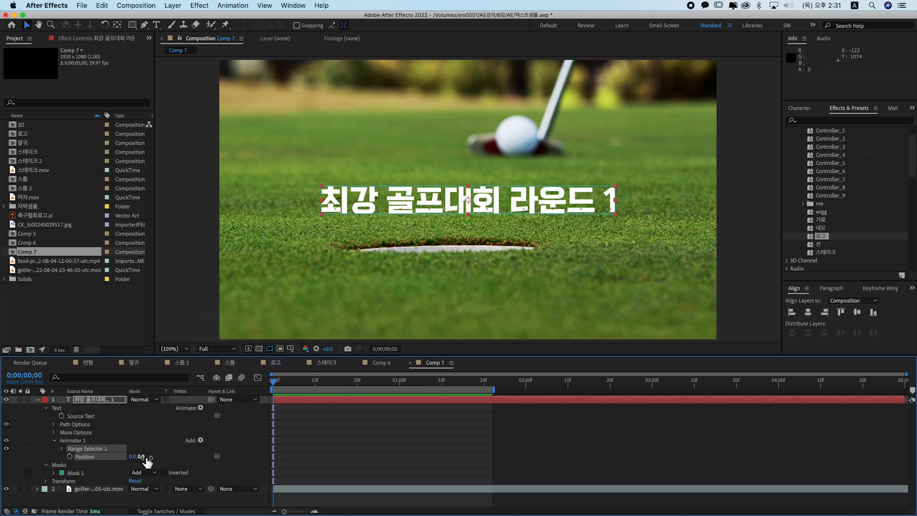
{"action": "left_click_drag", "start_coordinate": [147, 461], "coordinate": [239, 475]}
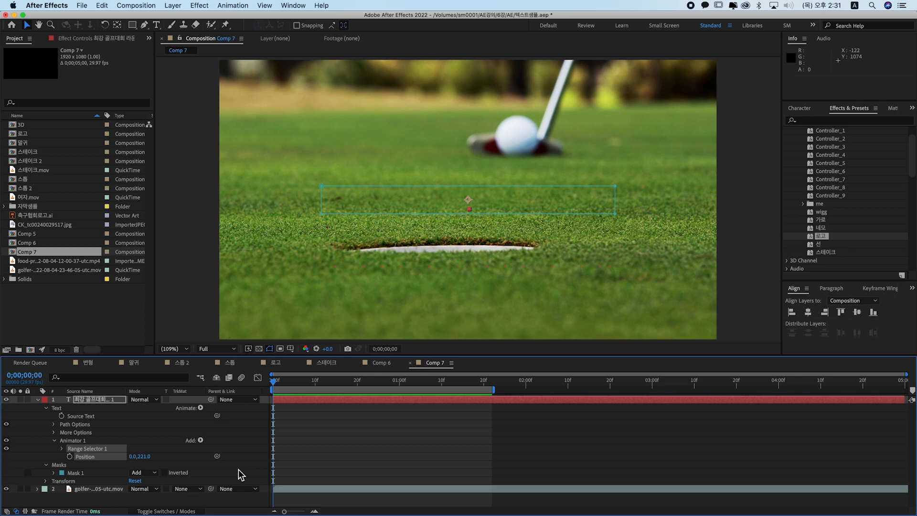
In the advanced options of the animator's Range Selector 1, set the Shape to Ramp Up
{"action": "left_click", "coordinate": [62, 448]}
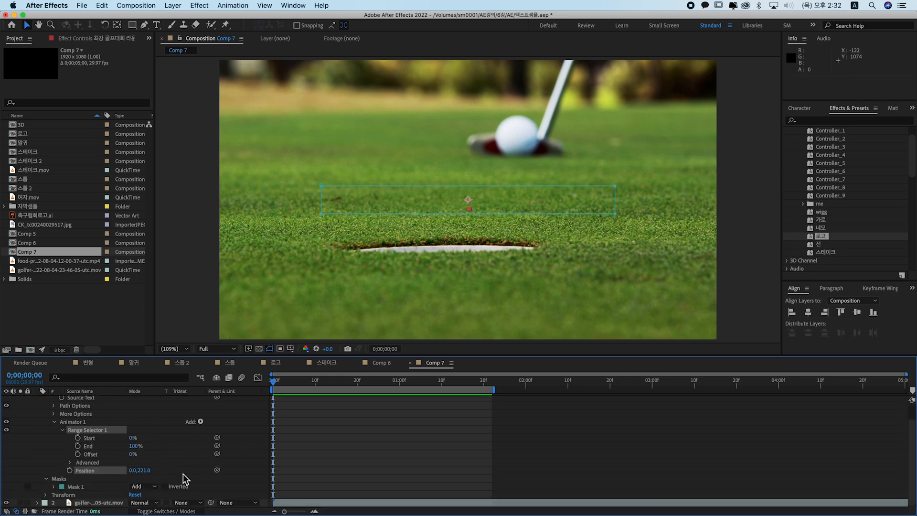
{"action": "left_click", "coordinate": [71, 462]}
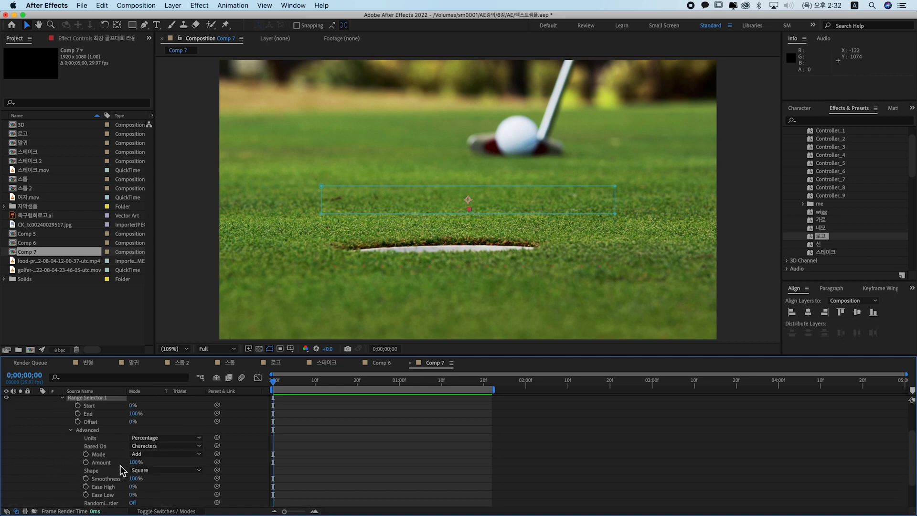
{"action": "left_click", "coordinate": [183, 483]}
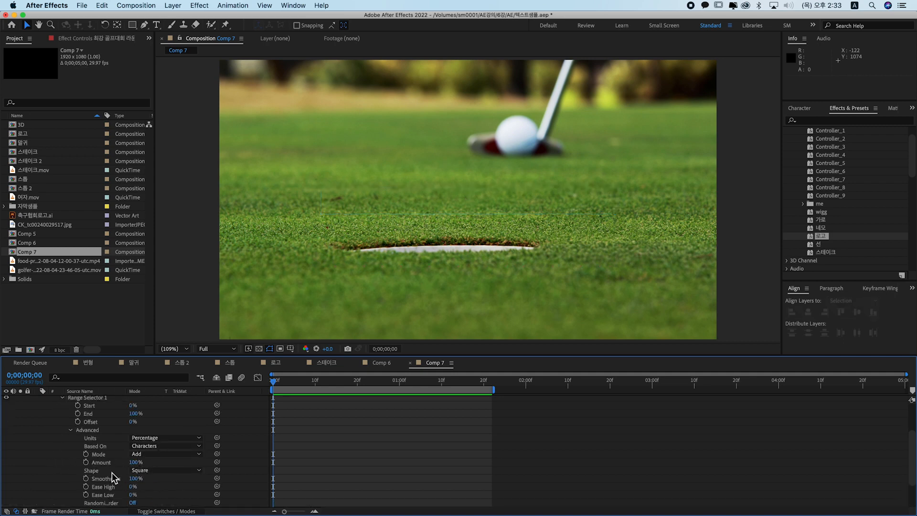
{"action": "left_click", "coordinate": [190, 470]}
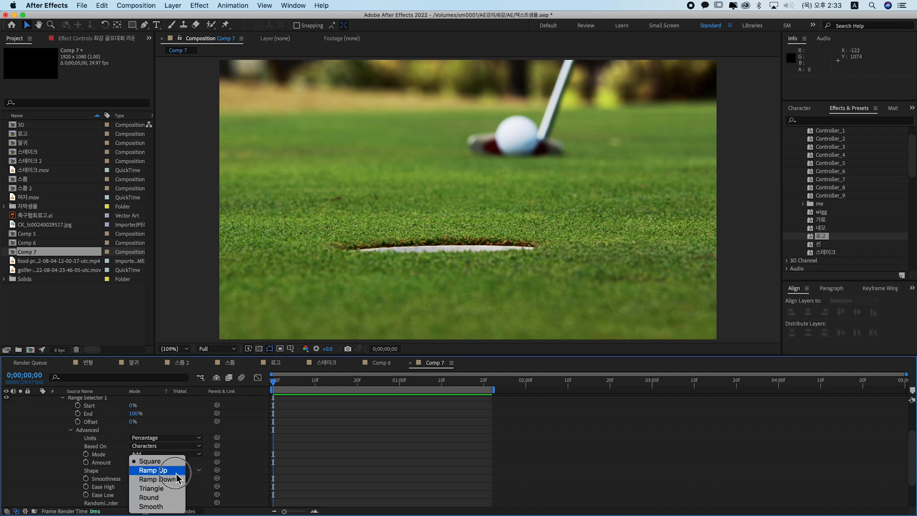
{"action": "left_click", "coordinate": [176, 473]}
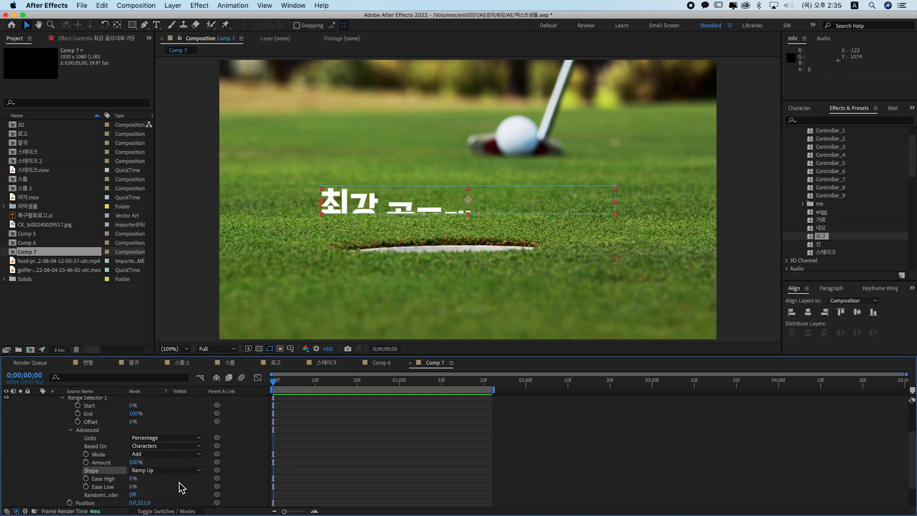
Add keyframes for the range selector's Offset at frame 0 and at frame 20
{"action": "left_click", "coordinate": [78, 421]}
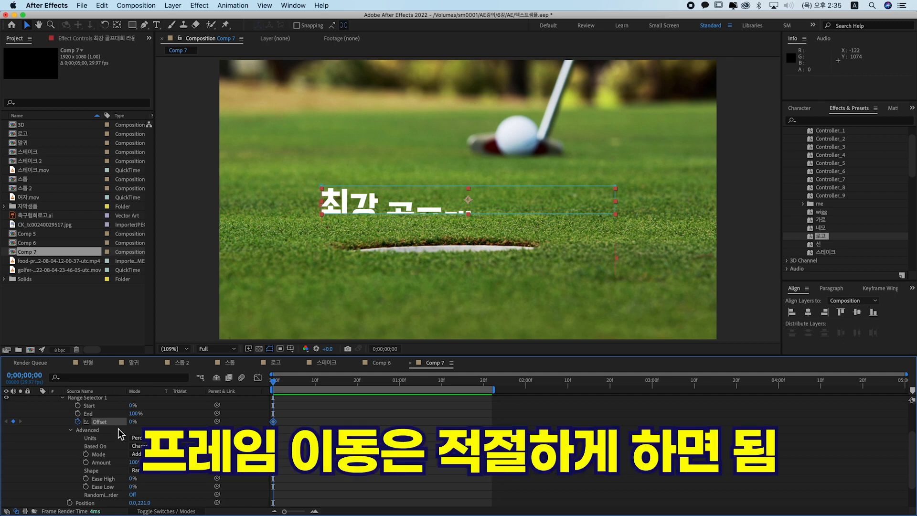
{"action": "key", "text": "shift+Page_Down"}
{"action": "key", "text": "shift+Page_Down"}
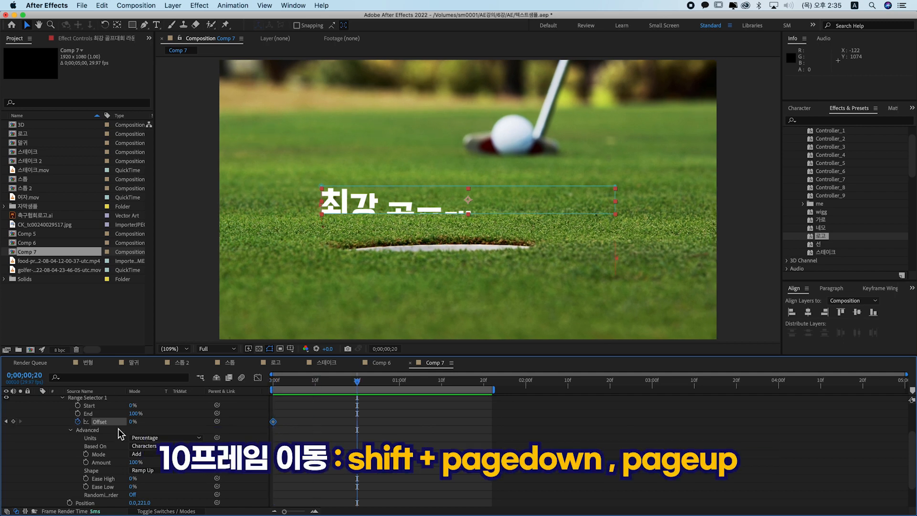
{"action": "left_click", "coordinate": [13, 421]}
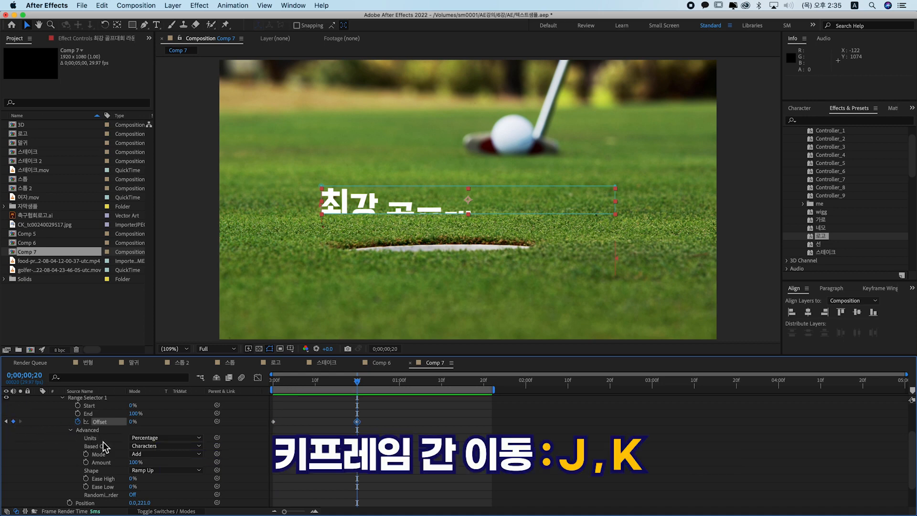
Set the Offset keyframe at frame 0 to -100% and the one at frame 20 to 100%, and preview the animation
{"action": "key", "text": "j"}
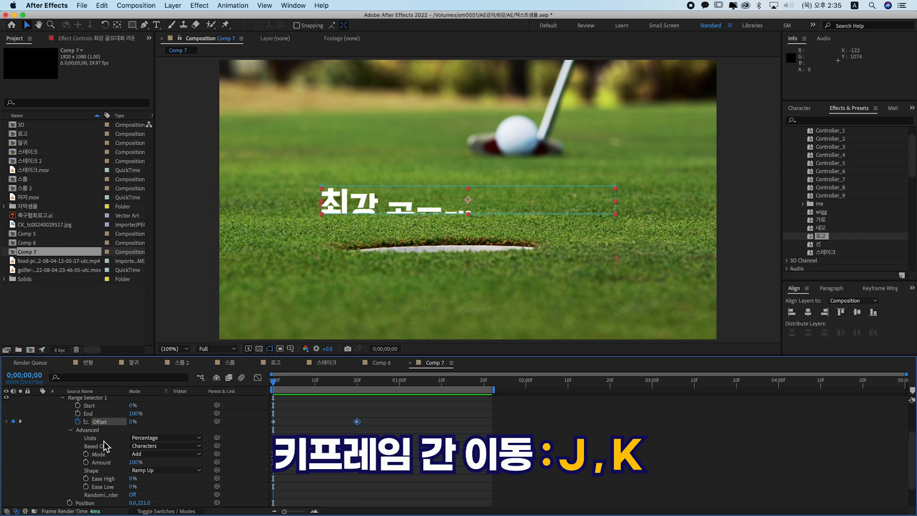
{"action": "left_click_drag", "start_coordinate": [134, 427], "coordinate": [55, 422]}
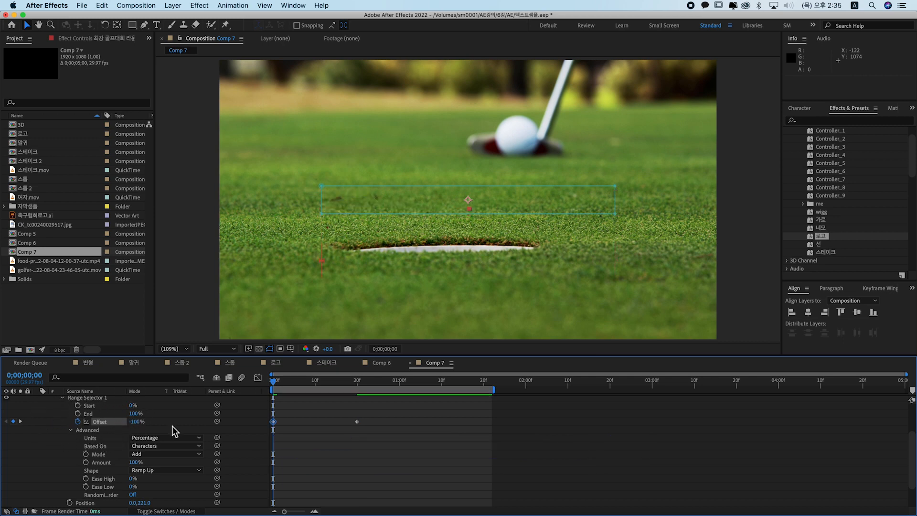
{"action": "key", "text": "k"}
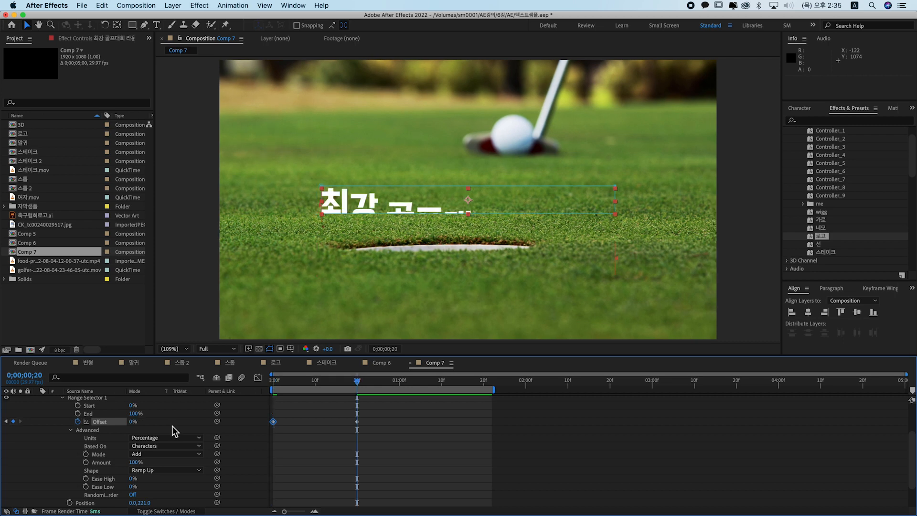
{"action": "left_click_drag", "start_coordinate": [138, 426], "coordinate": [231, 428]}
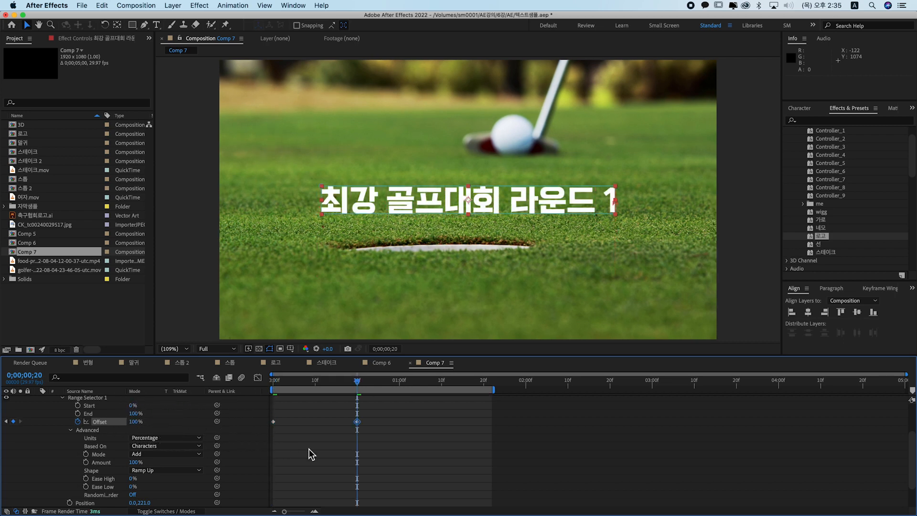
{"action": "key", "text": "space"}
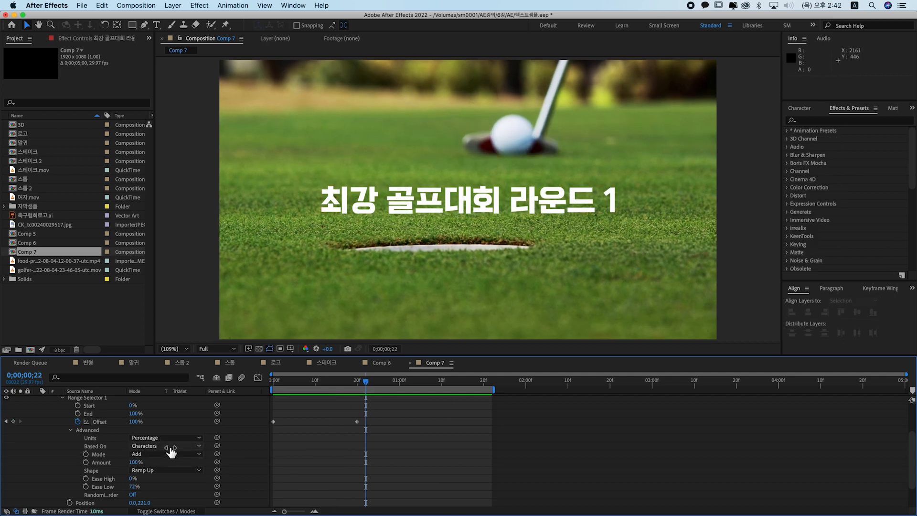
Set the range selector's Based On option to Words and scrub through the title animation
{"action": "mouse_move", "coordinate": [368, 382]}
{"action": "left_mouse_down"}
{"action": "mouse_move", "coordinate": [273, 385]}
{"action": "mouse_move", "coordinate": [374, 392]}
{"action": "left_mouse_up"}
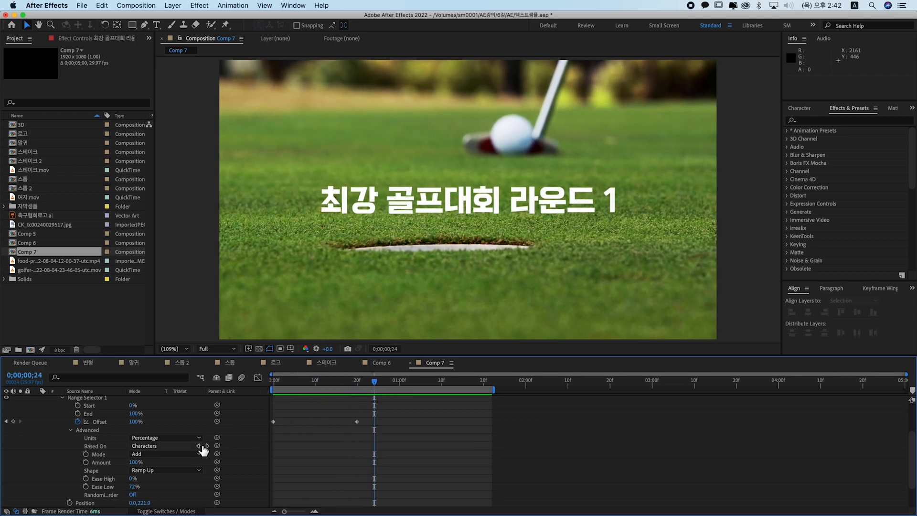
{"action": "left_click", "coordinate": [200, 446]}
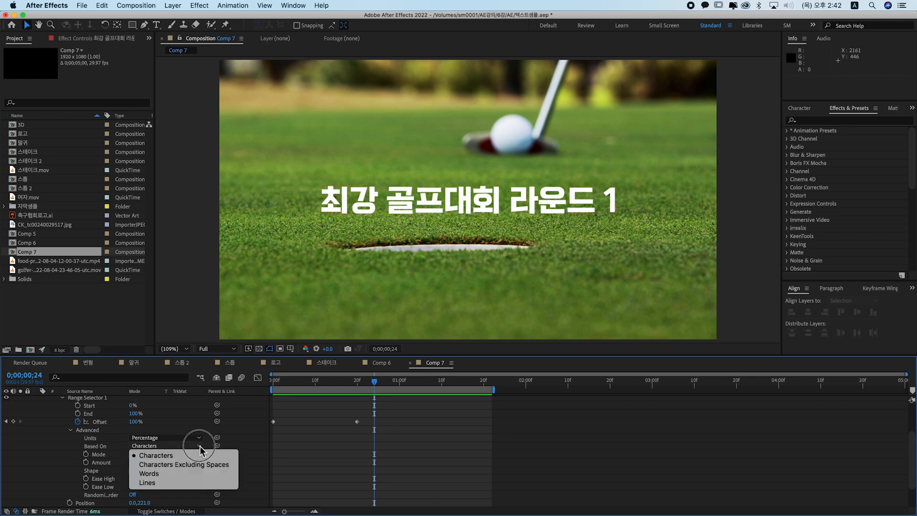
{"action": "left_click", "coordinate": [148, 473]}
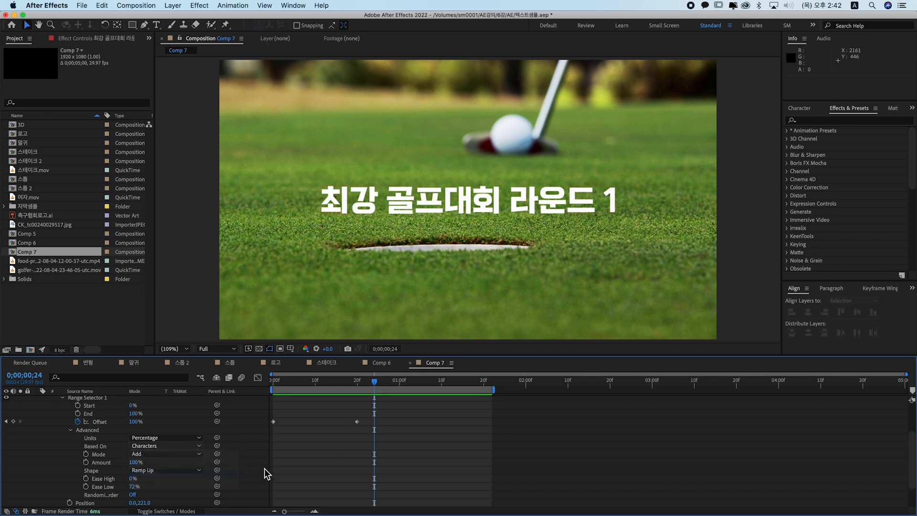
{"action": "left_click_drag", "start_coordinate": [272, 380], "coordinate": [382, 385]}
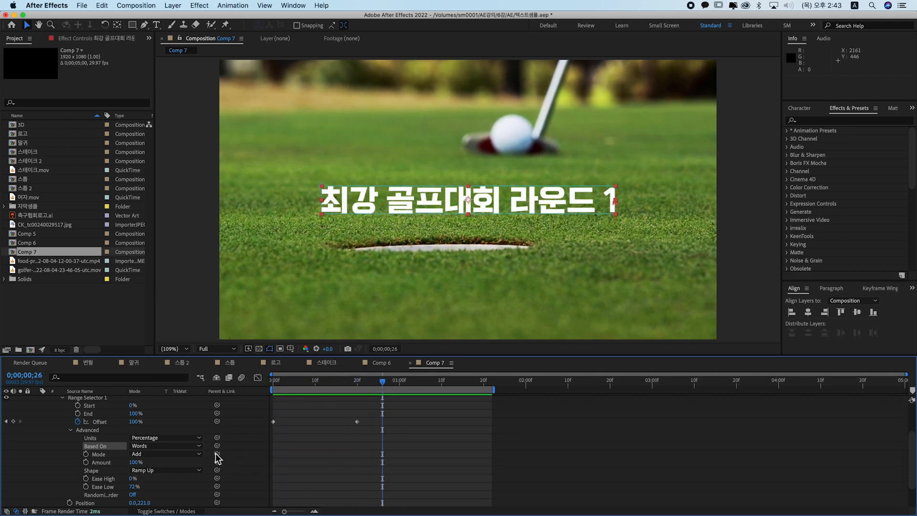
Set the range selector's Based On option to Lines and scrub through the title animation
{"action": "left_click", "coordinate": [195, 446]}
{"action": "left_click", "coordinate": [167, 482]}
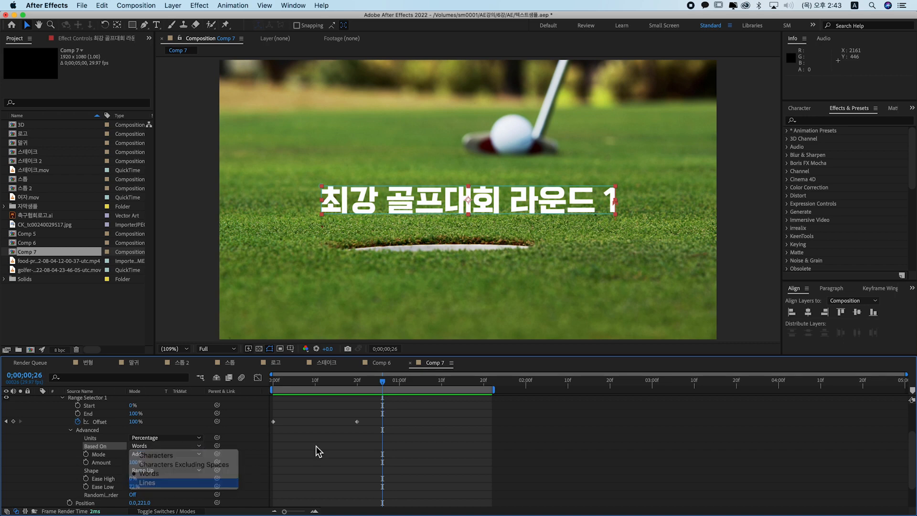
{"action": "left_click", "coordinate": [324, 382]}
{"action": "left_click_drag", "start_coordinate": [325, 383], "coordinate": [403, 391]}
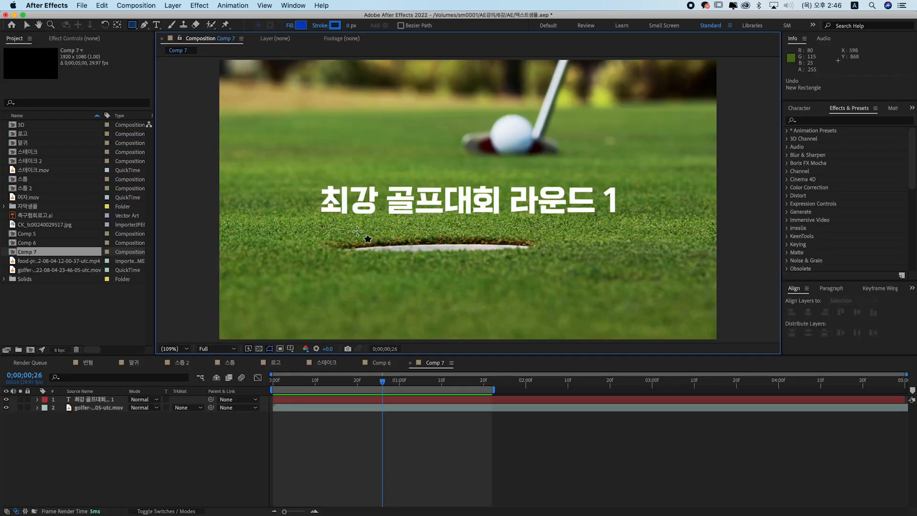
Draw a blue rectangle about 1211 by 135 px over the title text
{"action": "left_click", "coordinate": [314, 182]}
{"action": "left_click_drag", "start_coordinate": [318, 183], "coordinate": [636, 216]}
{"action": "key", "text": "v"}
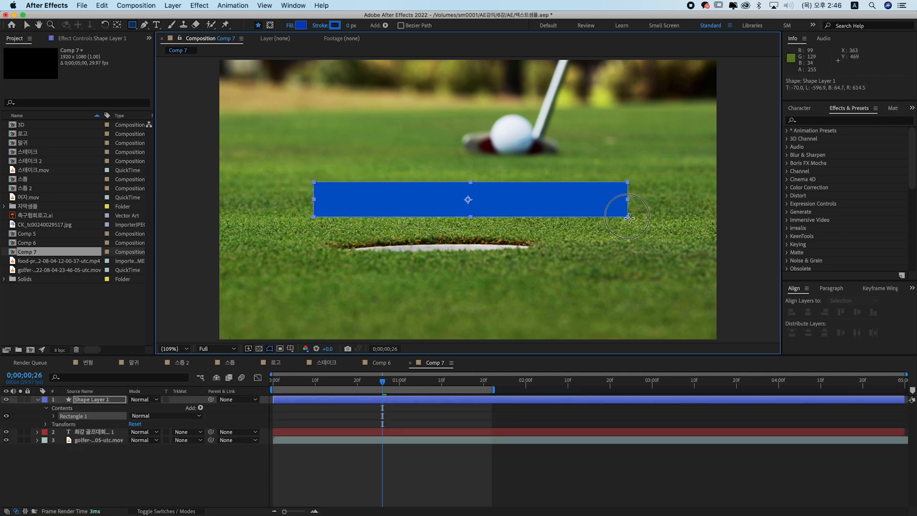
{"action": "key", "text": "grave"}
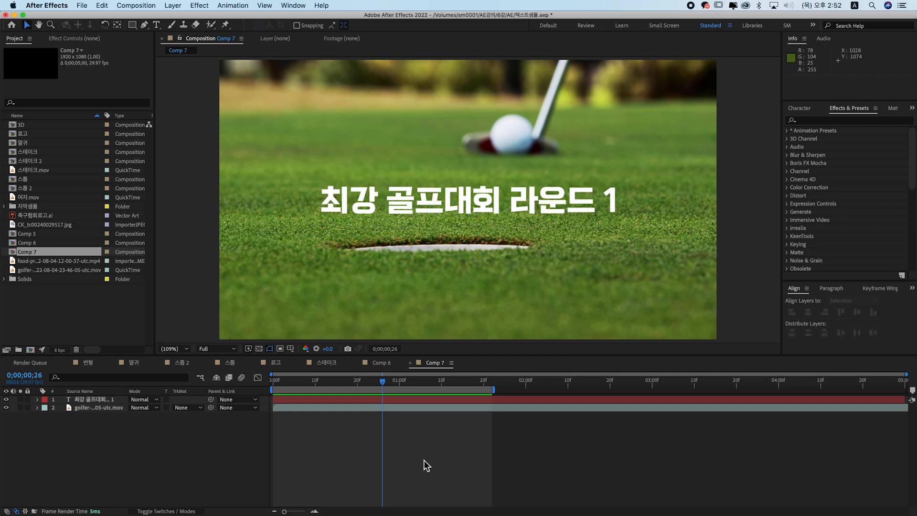
Create a new shape layer and draw a straight horizontal line through the middle of the full title width with the Pen tool
{"action": "right_click", "coordinate": [396, 439]}
{"action": "mouse_move", "coordinate": [411, 403]}
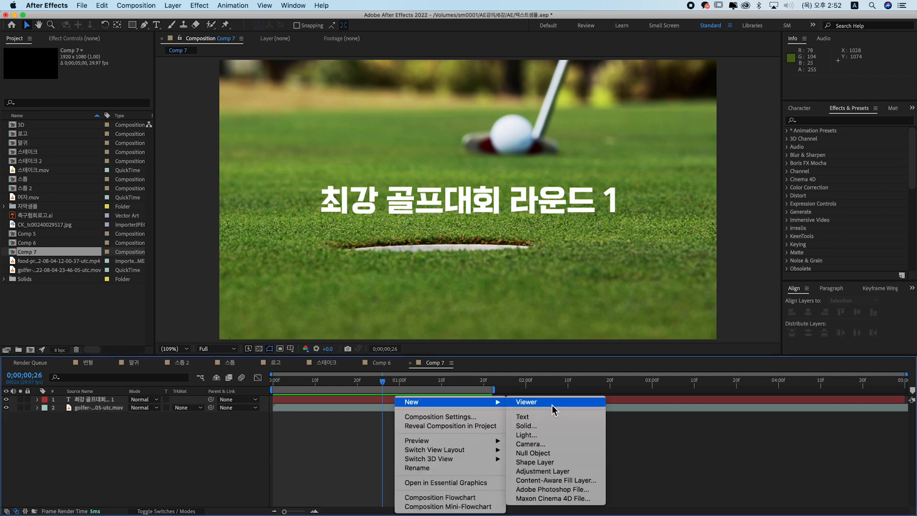
{"action": "left_click", "coordinate": [557, 462]}
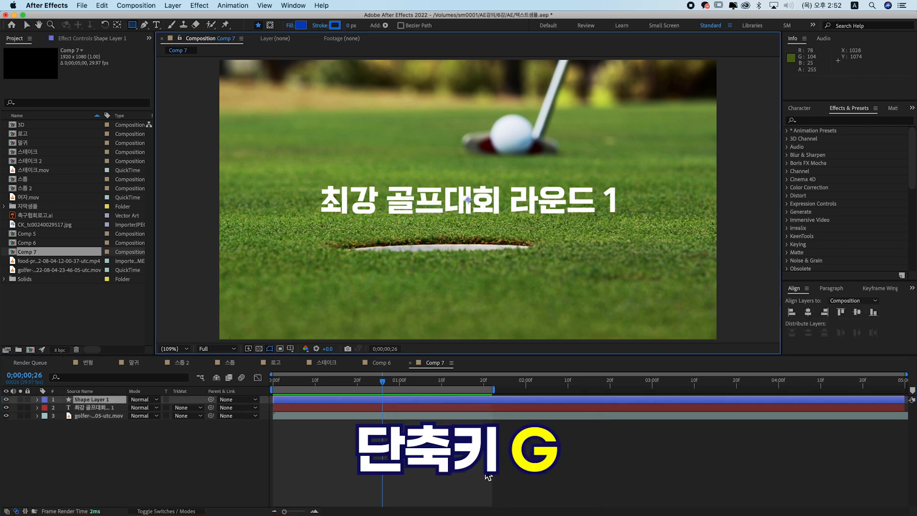
{"action": "key", "text": "g"}
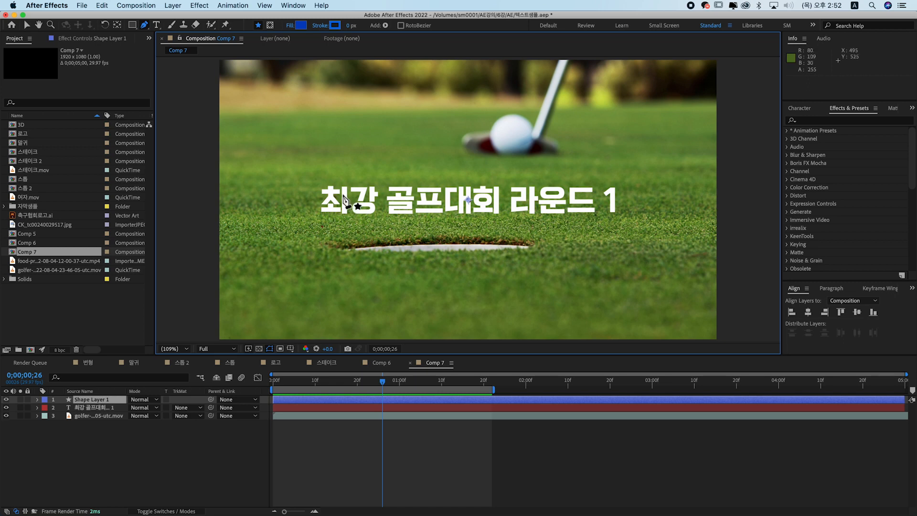
{"action": "left_click", "coordinate": [314, 199]}
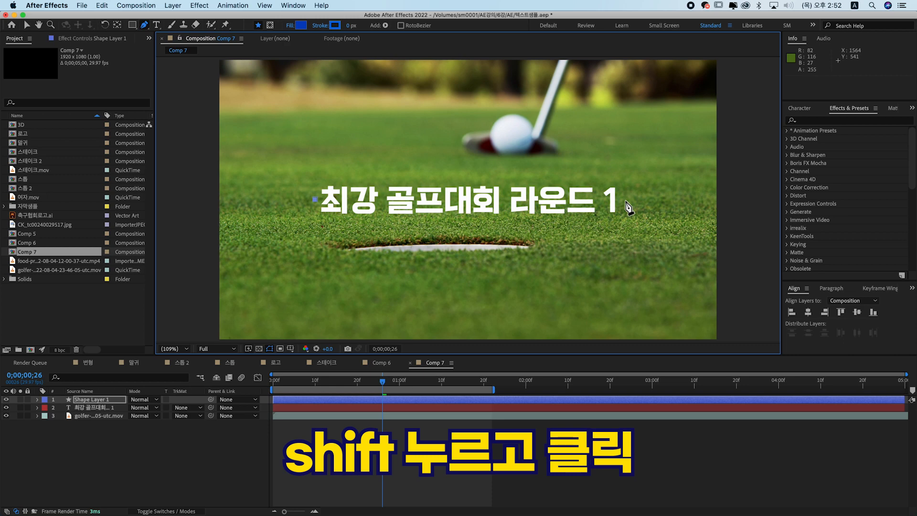
{"action": "left_click", "coordinate": [625, 199], "text": "shift"}
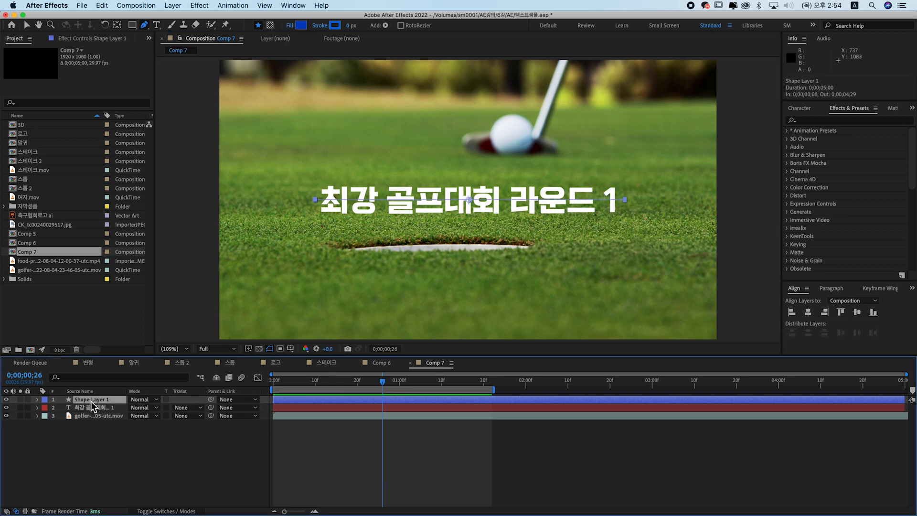
Move Shape Layer 1 directly below the title text layer and set its stroke width to 154 px
{"action": "left_click_drag", "start_coordinate": [91, 402], "coordinate": [92, 415]}
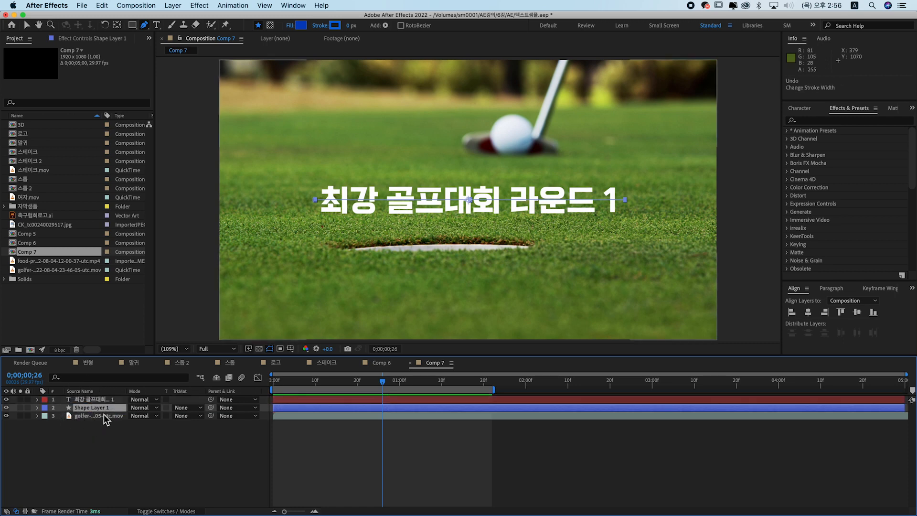
{"action": "left_click", "coordinate": [357, 26]}
{"action": "left_click_drag", "start_coordinate": [357, 28], "coordinate": [440, 38]}
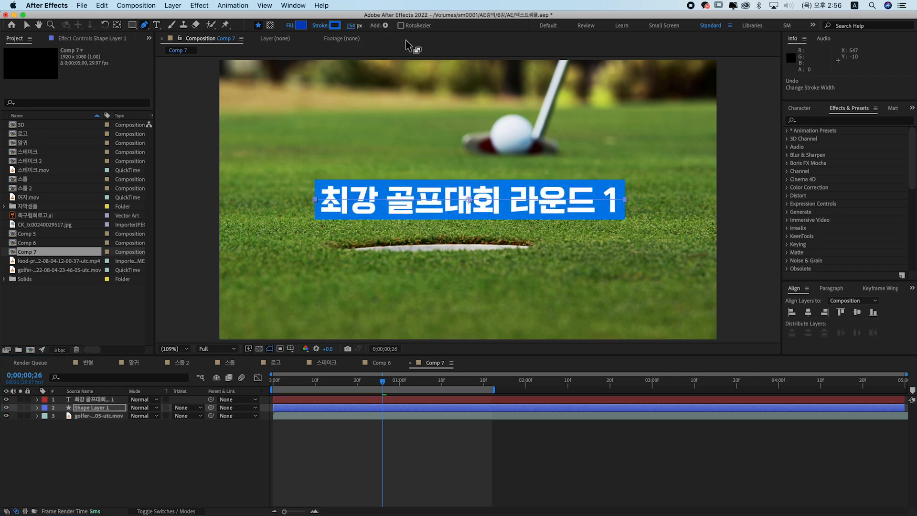
Darken the stroke color of Shape Layer 1 to a deeper blue
{"action": "left_click", "coordinate": [339, 26]}
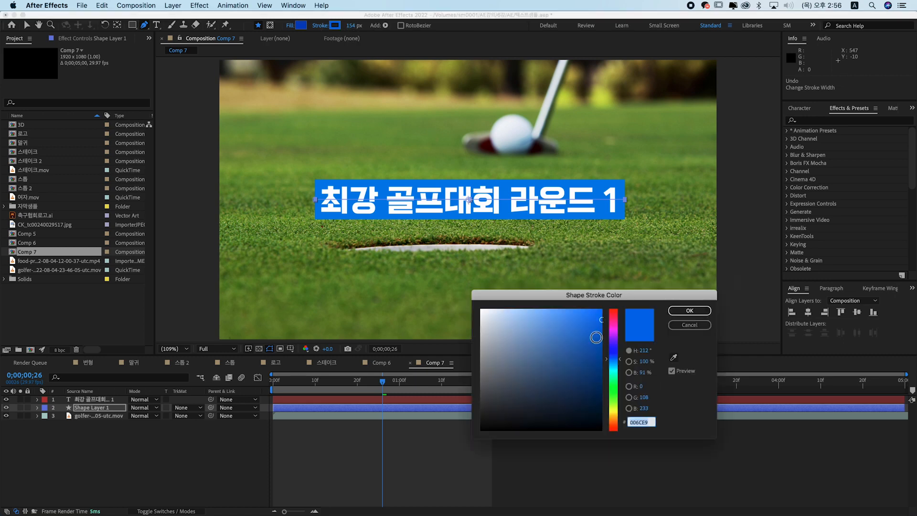
{"action": "left_click", "coordinate": [601, 330]}
{"action": "left_click_drag", "start_coordinate": [601, 330], "coordinate": [613, 346]}
{"action": "left_click", "coordinate": [689, 310]}
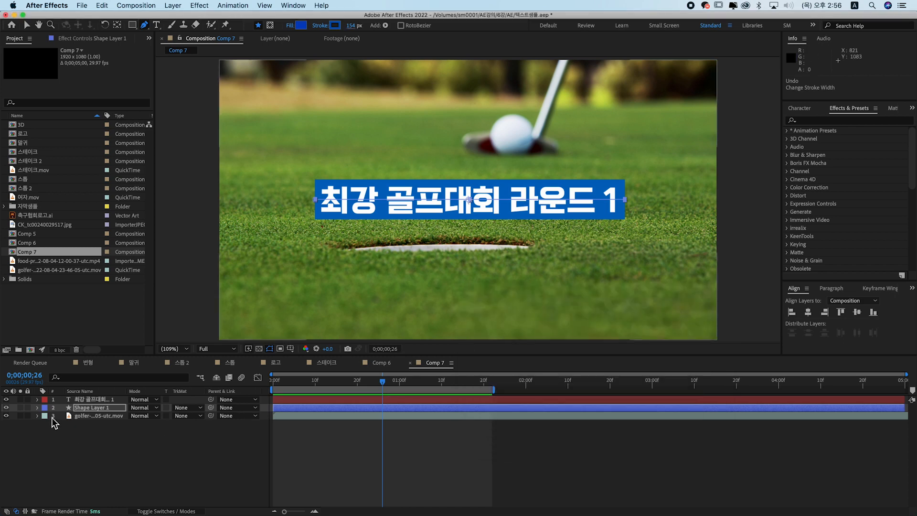
Add Trim Paths to Shape Layer 1 and expand its properties
{"action": "left_click", "coordinate": [37, 408]}
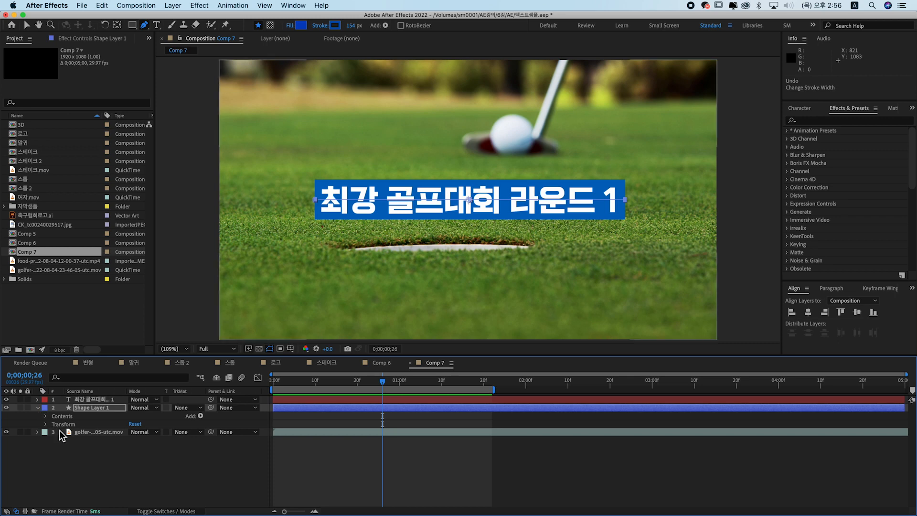
{"action": "left_click", "coordinate": [201, 416]}
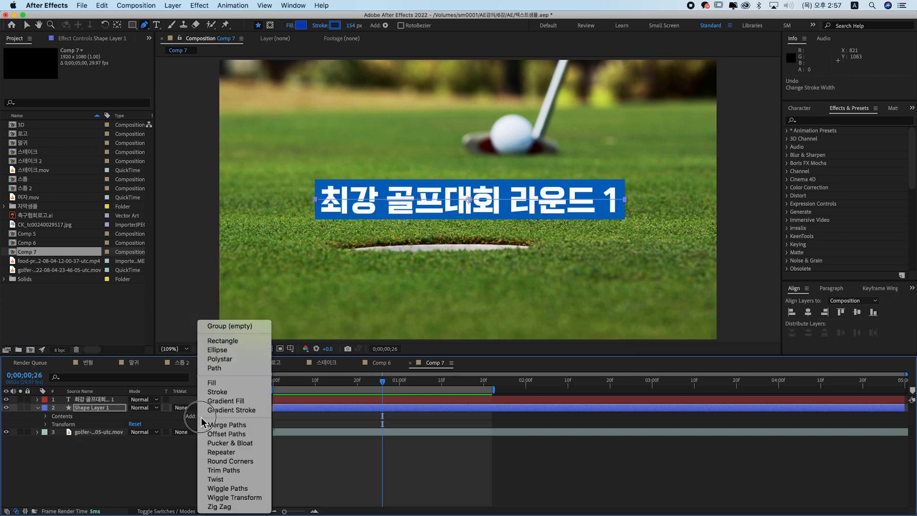
{"action": "left_click", "coordinate": [236, 473]}
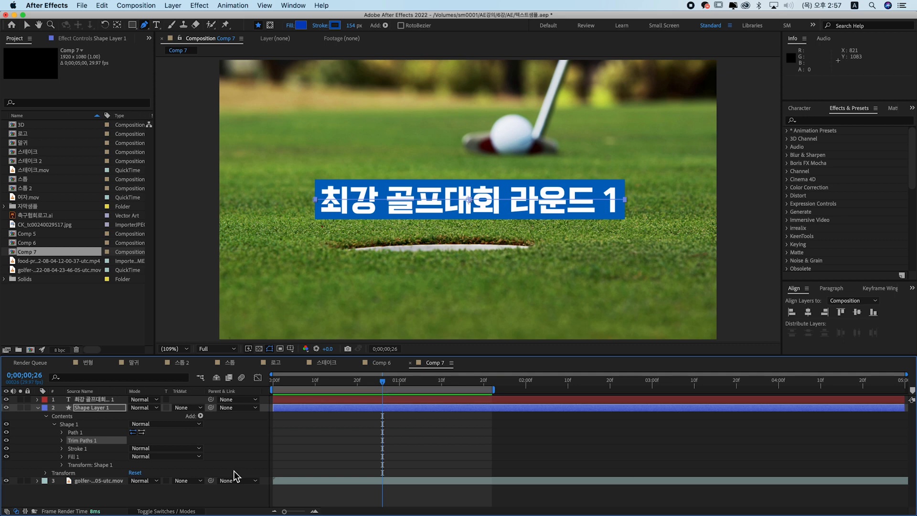
{"action": "left_click", "coordinate": [62, 441]}
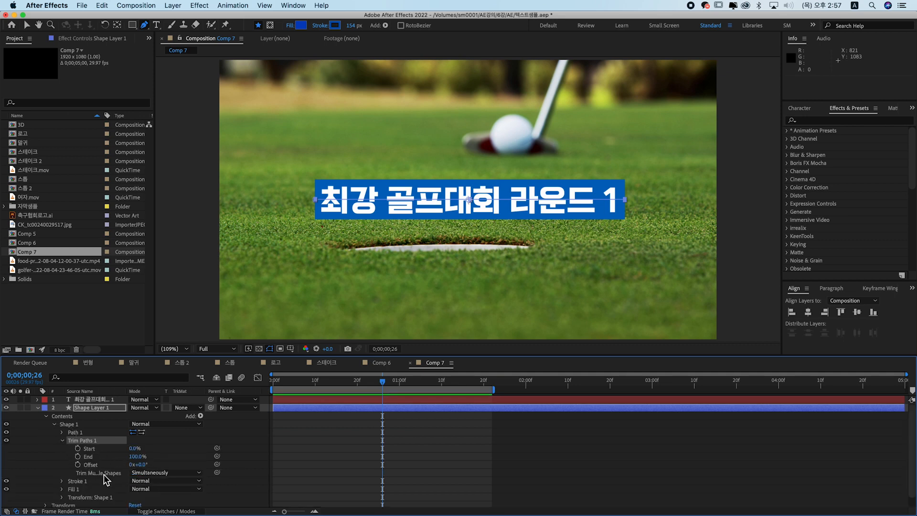
Keyframe the Trim Paths End value from 0% at 0;00;00;00 to 100% at 0;00;00;20
{"action": "left_click_drag", "start_coordinate": [282, 380], "coordinate": [260, 386]}
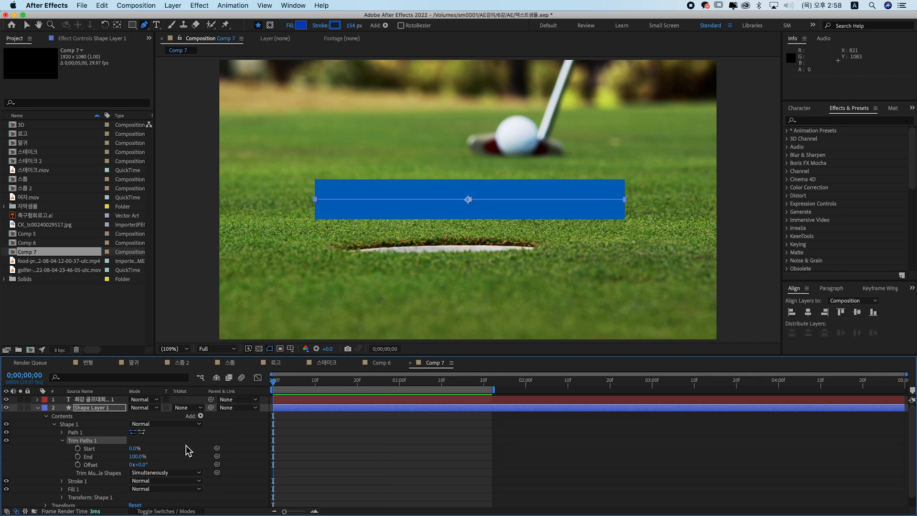
{"action": "left_click", "coordinate": [77, 457]}
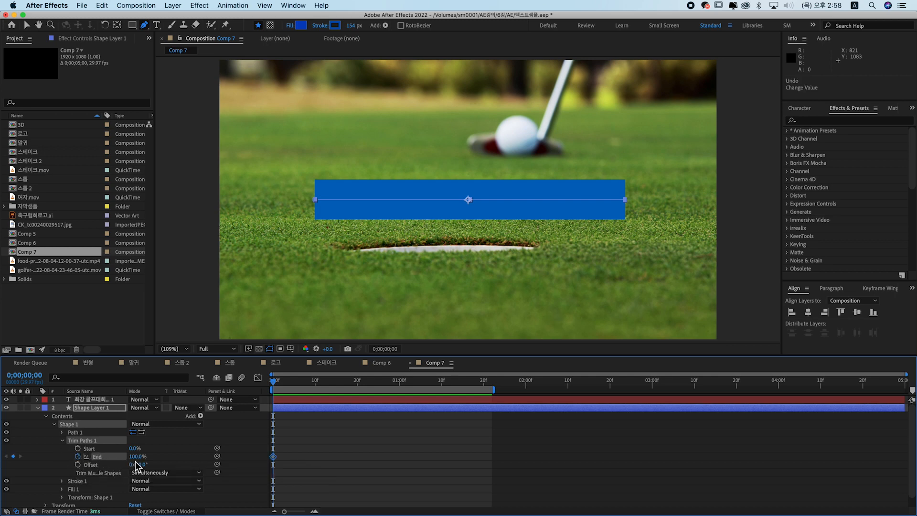
{"action": "left_click_drag", "start_coordinate": [142, 461], "coordinate": [56, 453]}
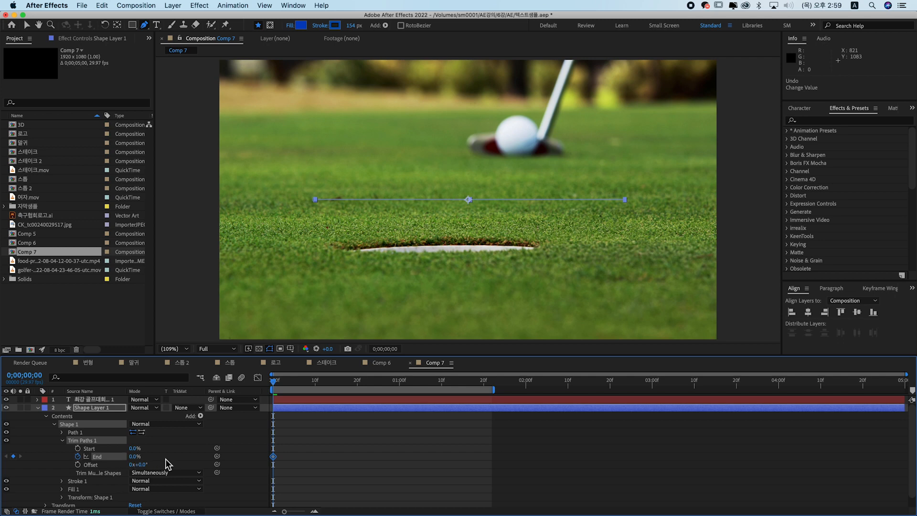
{"action": "key", "text": "shift+Page_Down"}
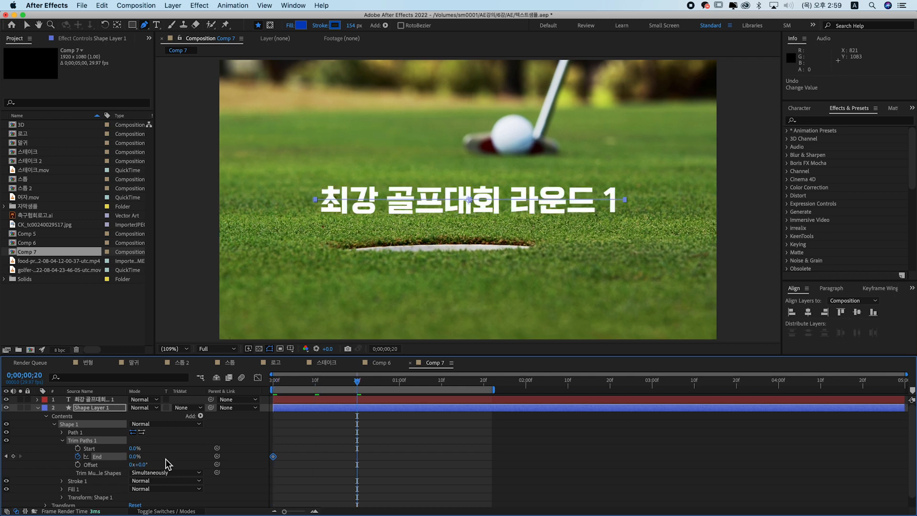
{"action": "left_click_drag", "start_coordinate": [134, 458], "coordinate": [221, 463]}
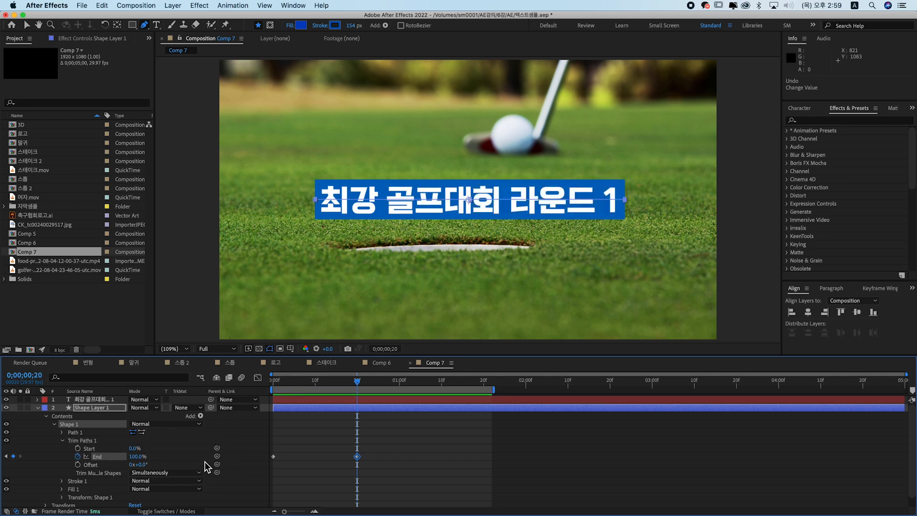
Apply Easy Ease to both Trim Paths End keyframes
{"action": "left_click", "coordinate": [369, 466]}
{"action": "left_click_drag", "start_coordinate": [370, 472], "coordinate": [266, 451]}
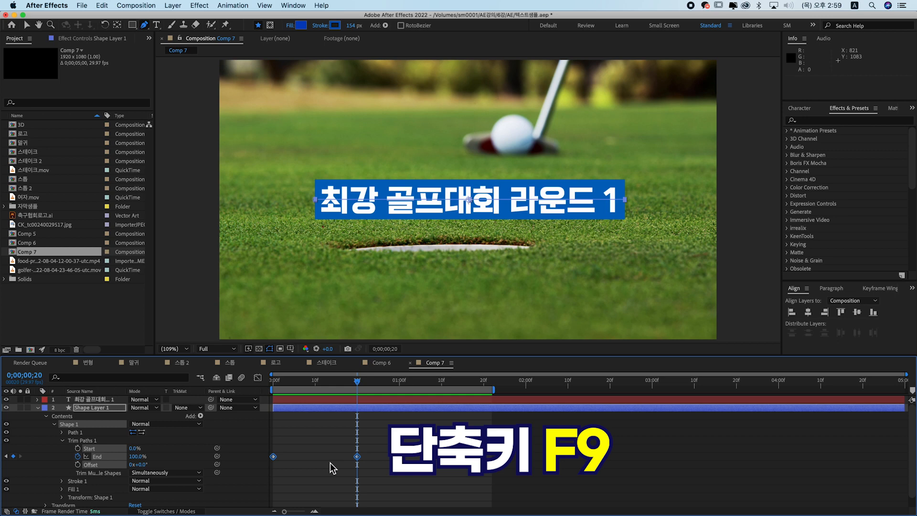
{"action": "key", "text": "F9"}
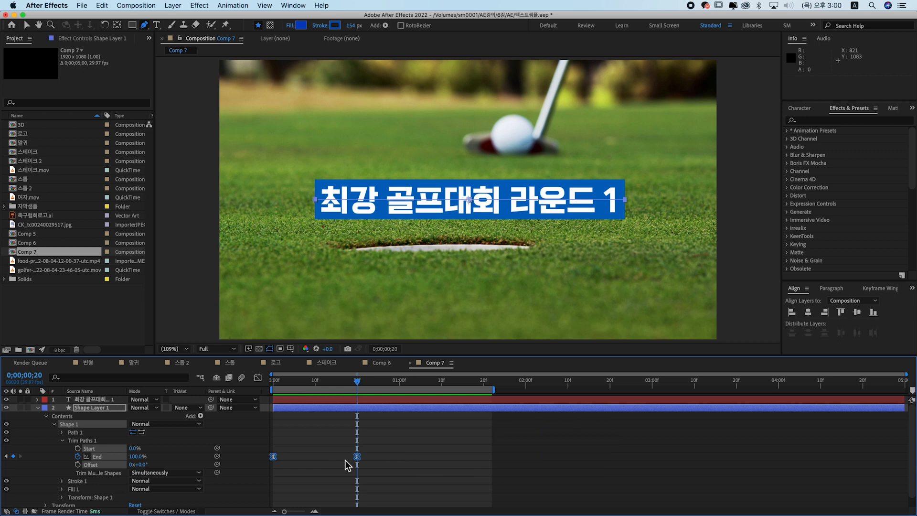
Reveal the title layer's keyframes, shift Shape Layer 1 to start at 0;00;00;20, and preview the animation
{"action": "left_click", "coordinate": [380, 401]}
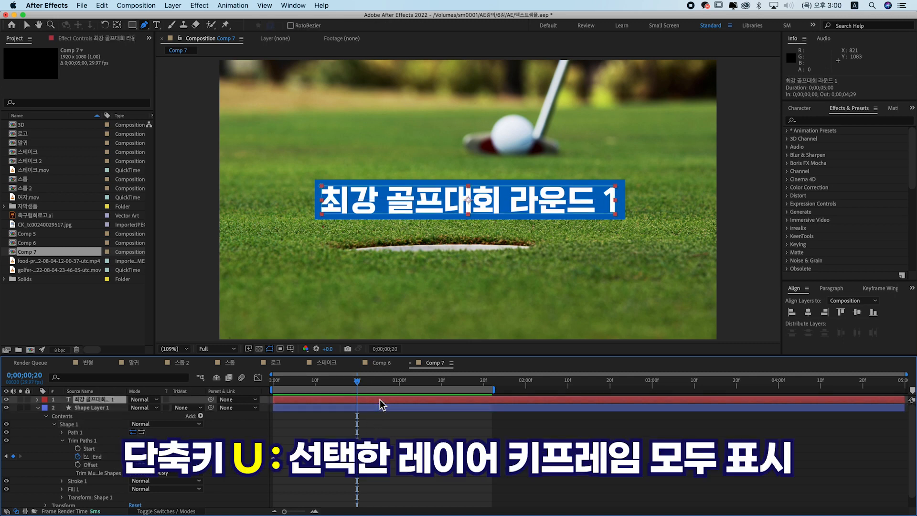
{"action": "key", "text": "u"}
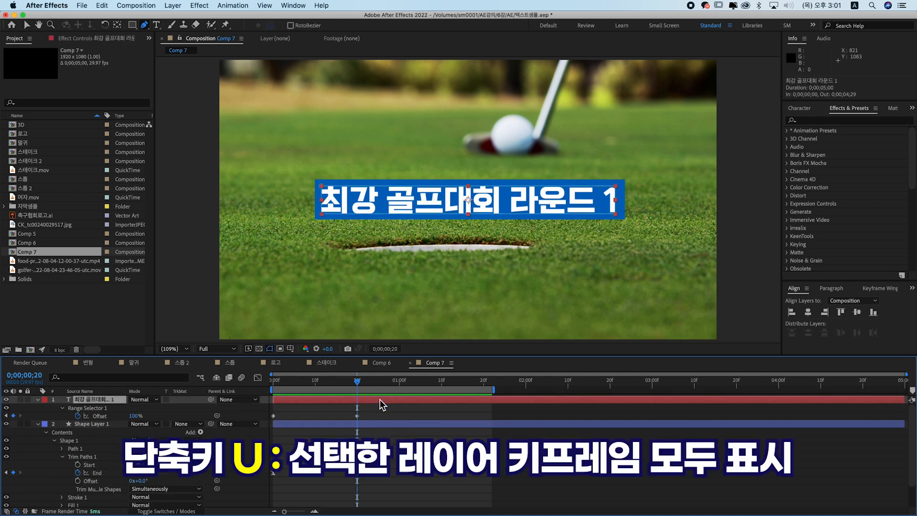
{"action": "left_click", "coordinate": [376, 425]}
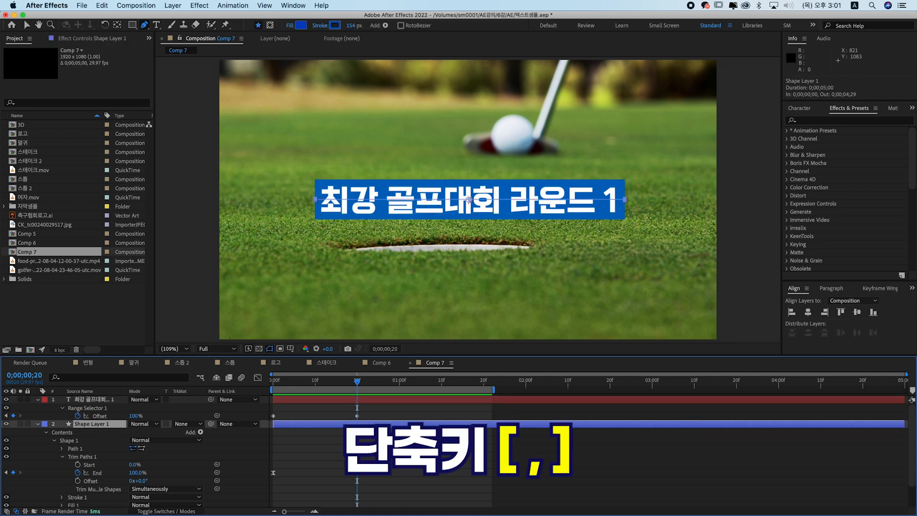
{"action": "key", "text": "bracketleft"}
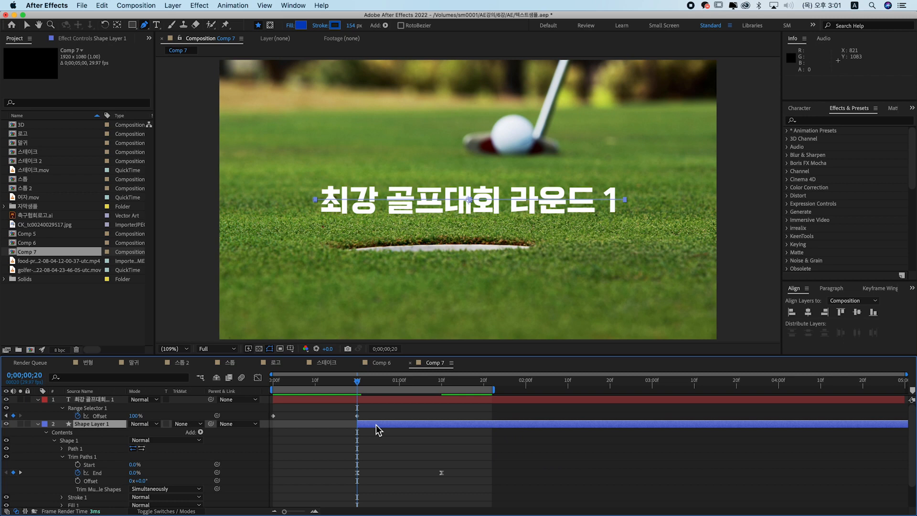
{"action": "key", "text": "space"}
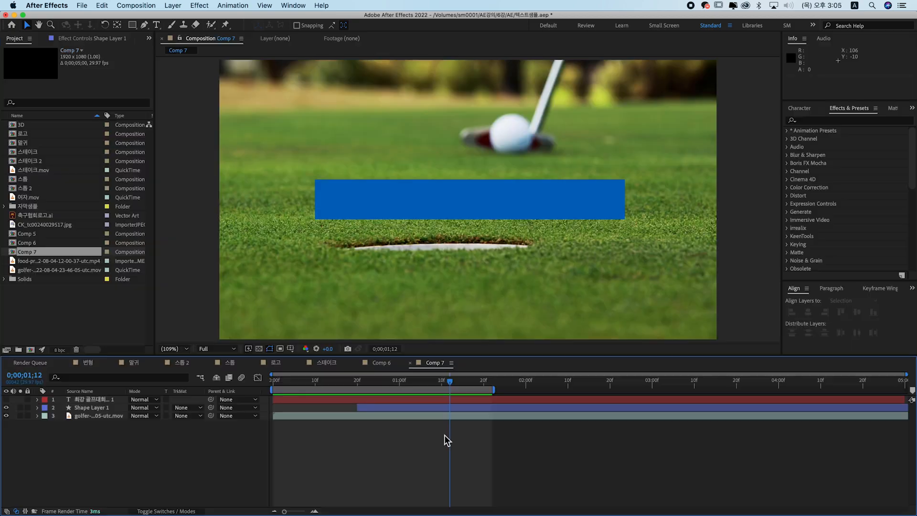
Move Shape Layer 1 back to start at 0;00;00;00 and reveal all its modified properties
{"action": "left_click", "coordinate": [415, 407]}
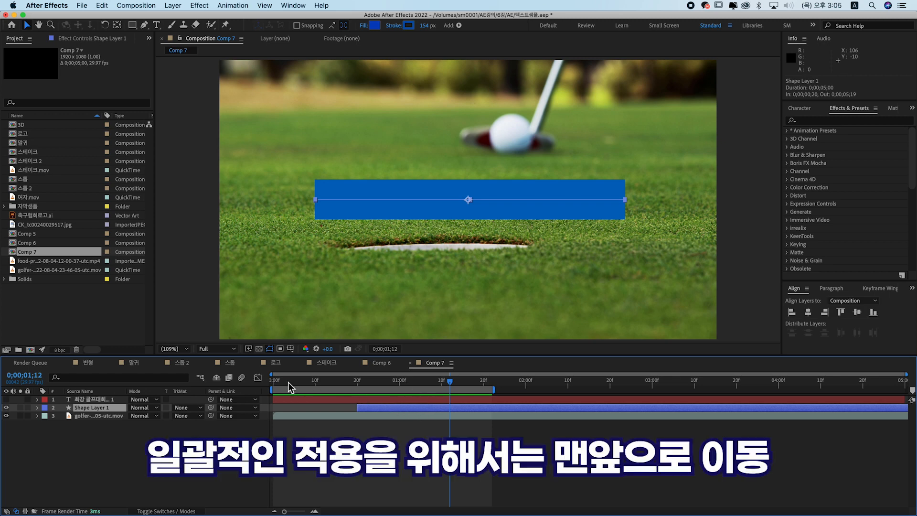
{"action": "left_click_drag", "start_coordinate": [288, 381], "coordinate": [264, 382]}
{"action": "left_click_drag", "start_coordinate": [373, 411], "coordinate": [289, 410]}
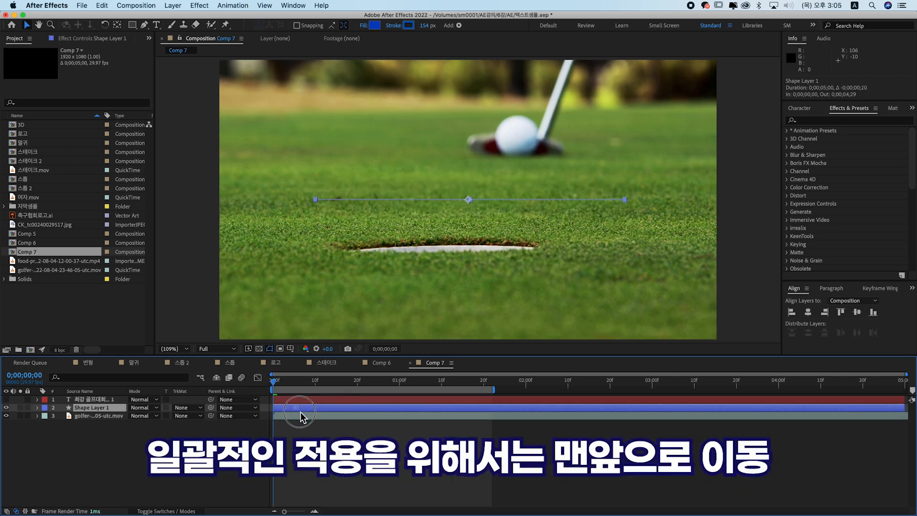
{"action": "key", "text": "u"}
{"action": "key", "text": "u"}
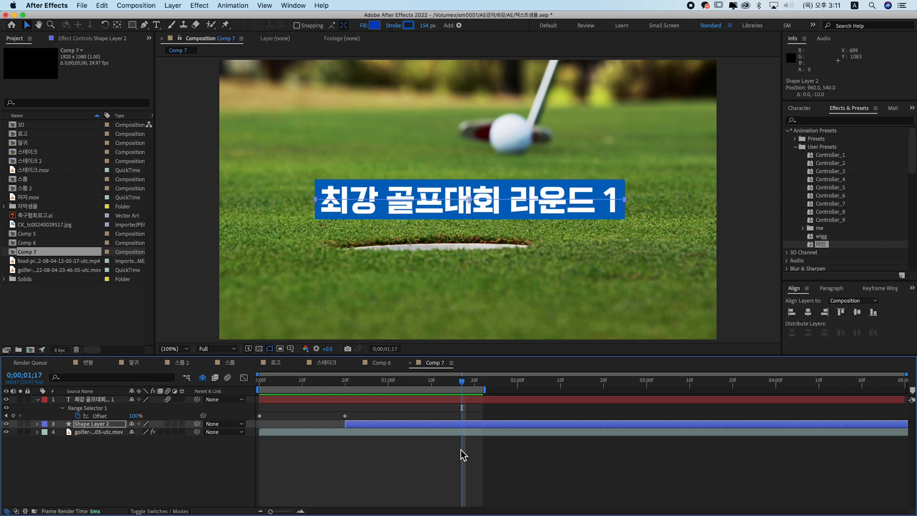
Set Shape Layer 2's stroke width to 17 px, move it down to position 960, 620 as a title underline, and preview it
{"action": "key", "text": "super+z"}
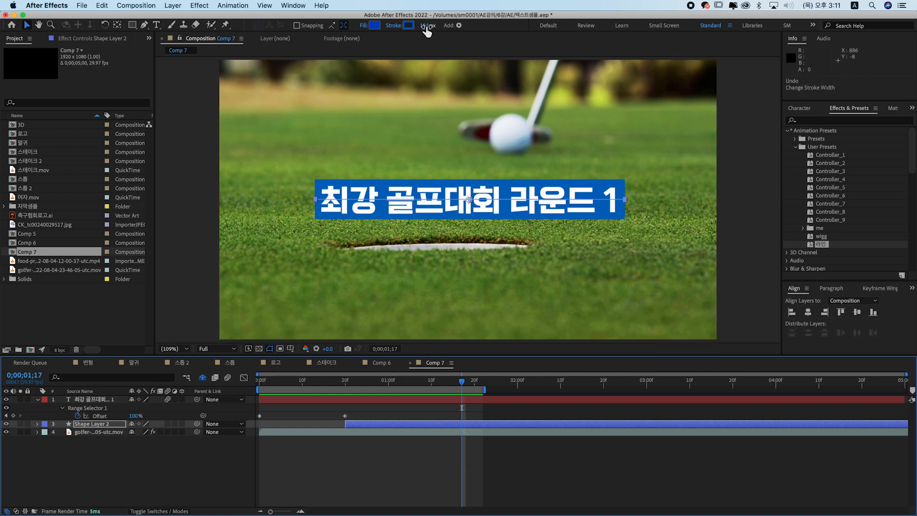
{"action": "left_click_drag", "start_coordinate": [428, 31], "coordinate": [355, 27]}
{"action": "left_click", "coordinate": [441, 428]}
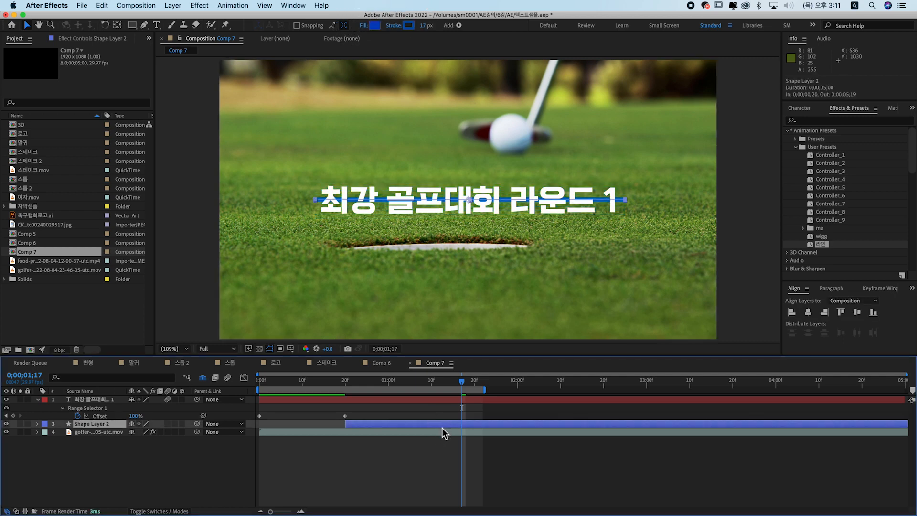
{"action": "key", "text": "shift+Down"}
{"action": "key", "text": "shift+Down"}
{"action": "key", "text": "shift+Down"}
{"action": "key", "text": "shift+Down"}
{"action": "key", "text": "shift+Down"}
{"action": "key", "text": "shift+Down"}
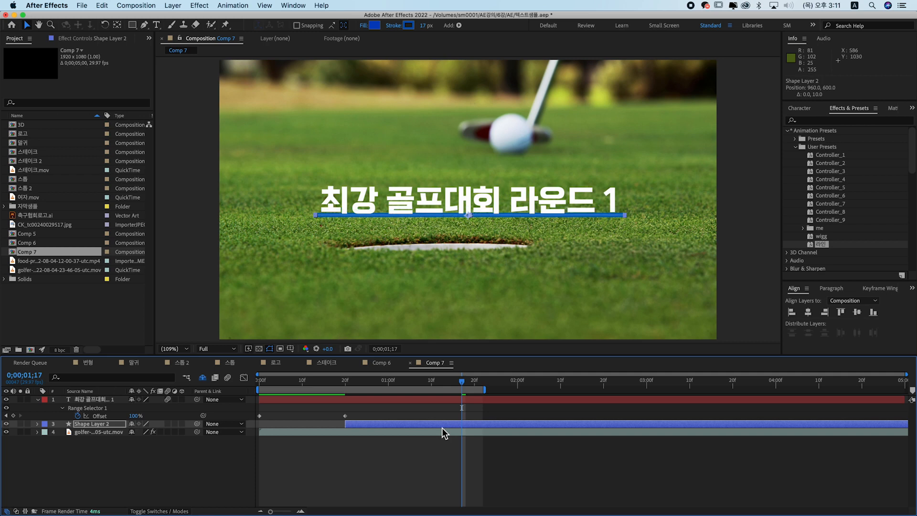
{"action": "key", "text": "shift+Down"}
{"action": "key", "text": "shift+Down"}
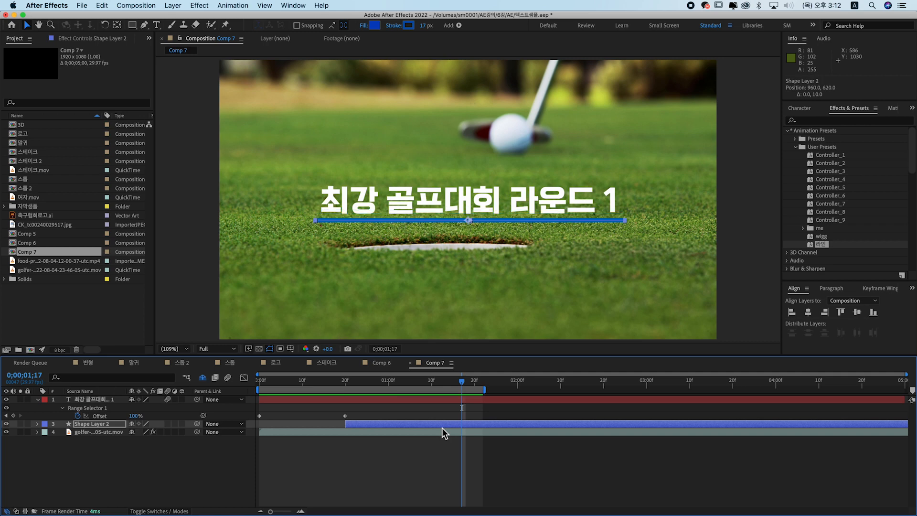
{"action": "key", "text": "space"}
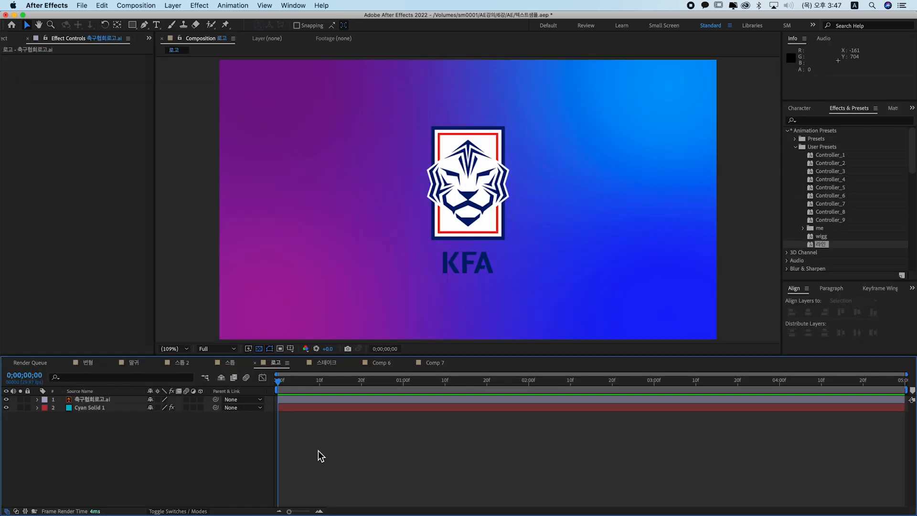
Add a new mask to the 축구협회로고.ai logo layer in the 로고 composition
{"action": "left_click", "coordinate": [122, 399]}
{"action": "right_click", "coordinate": [128, 399]}
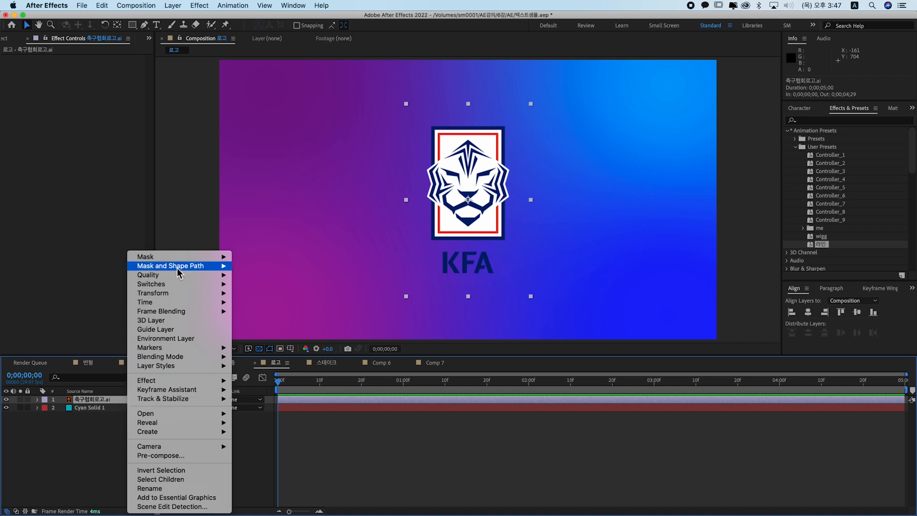
{"action": "mouse_move", "coordinate": [180, 258]}
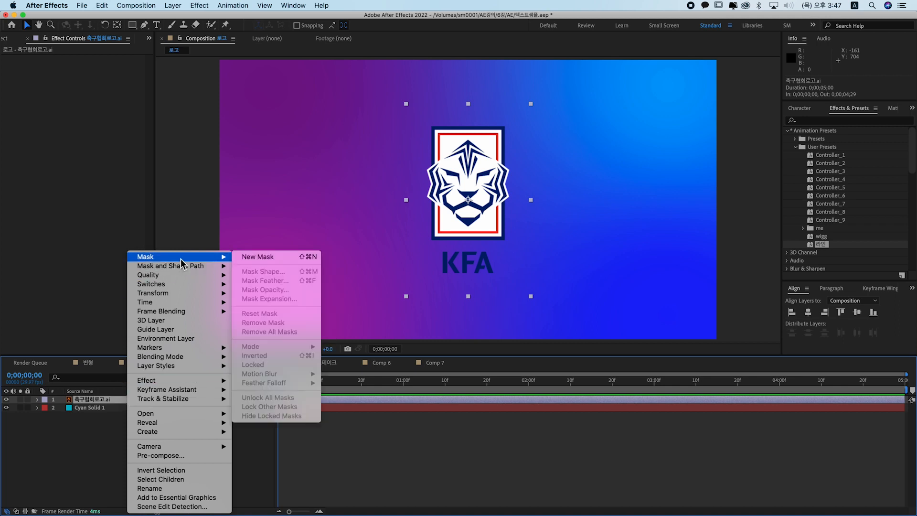
{"action": "left_click", "coordinate": [264, 259]}
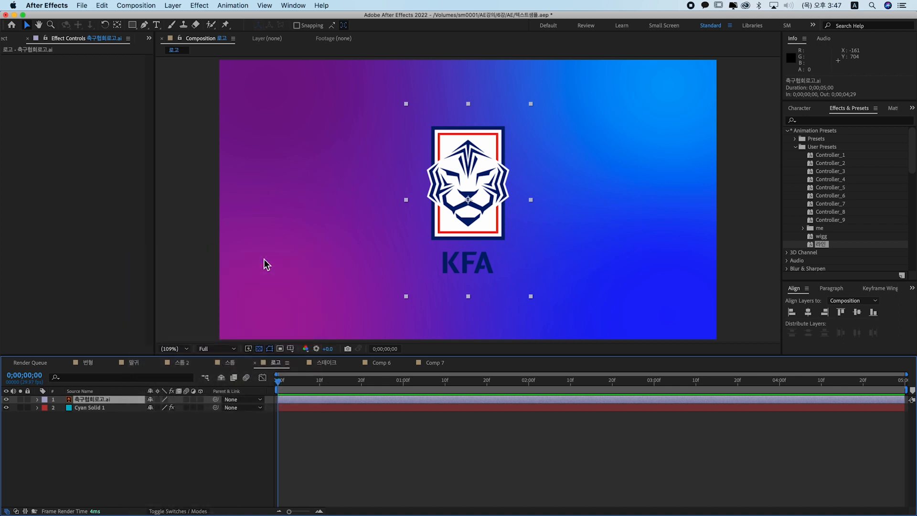
Apply the Distort Transform effect to the 축구협회로고.ai logo layer
{"action": "right_click", "coordinate": [132, 400]}
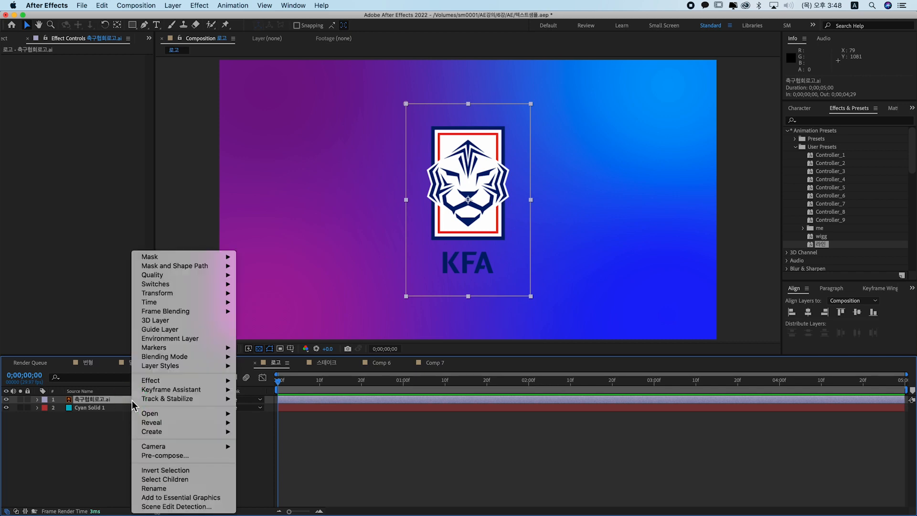
{"action": "mouse_move", "coordinate": [169, 380]}
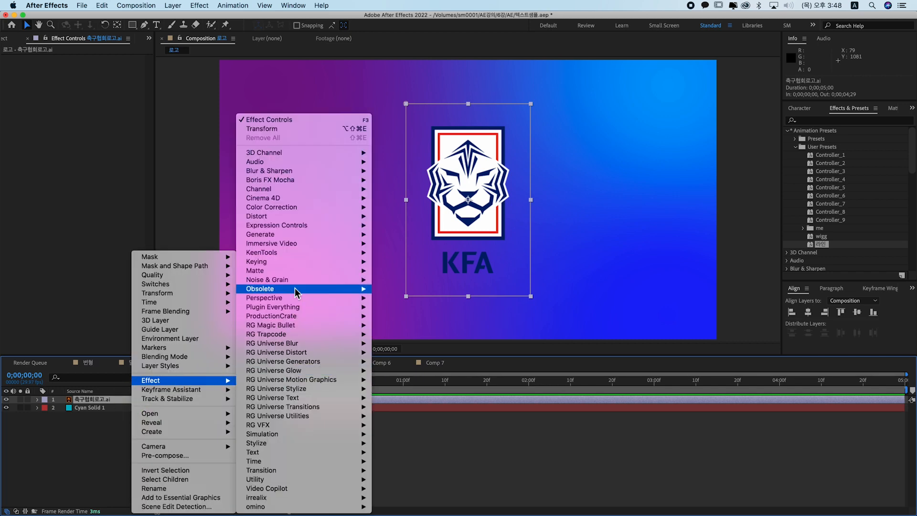
{"action": "mouse_move", "coordinate": [314, 217]}
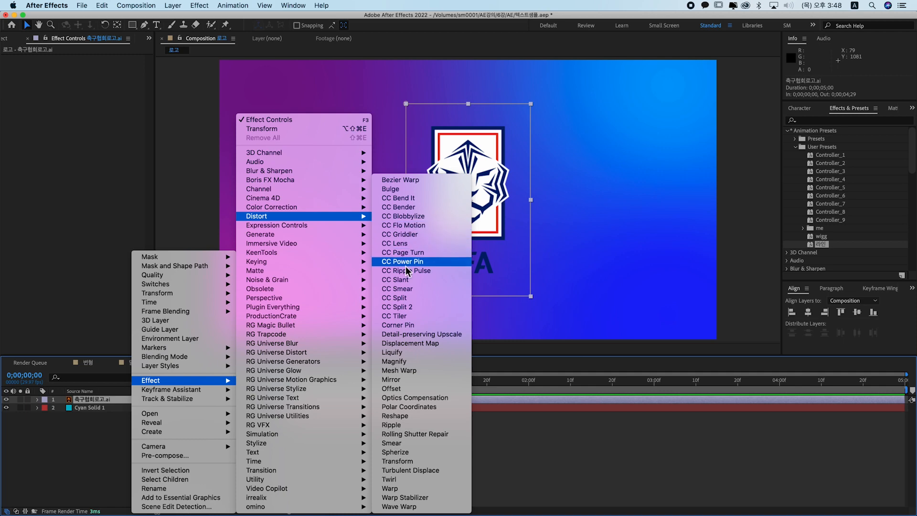
{"action": "left_click", "coordinate": [422, 465]}
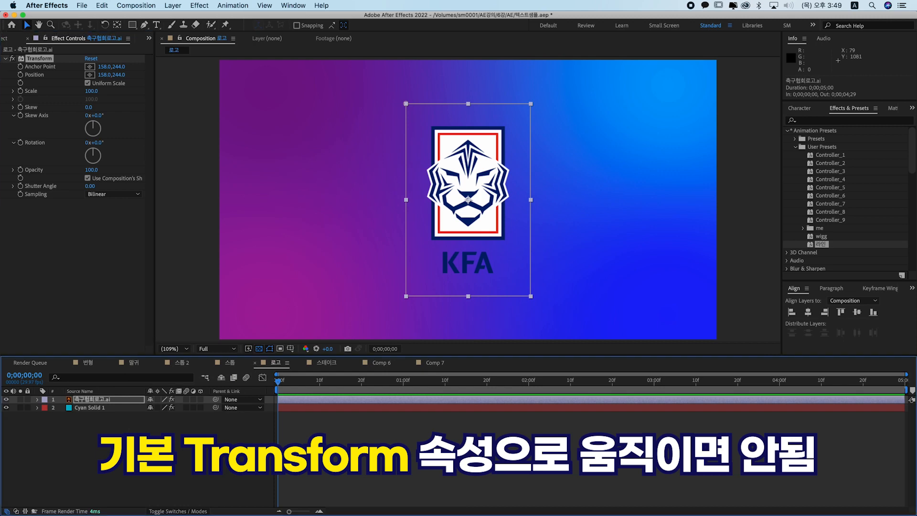
Set a Position keyframe for the Transform effect at 0;00;00;00 and reveal the logo layer's modified properties
{"action": "left_click", "coordinate": [20, 75]}
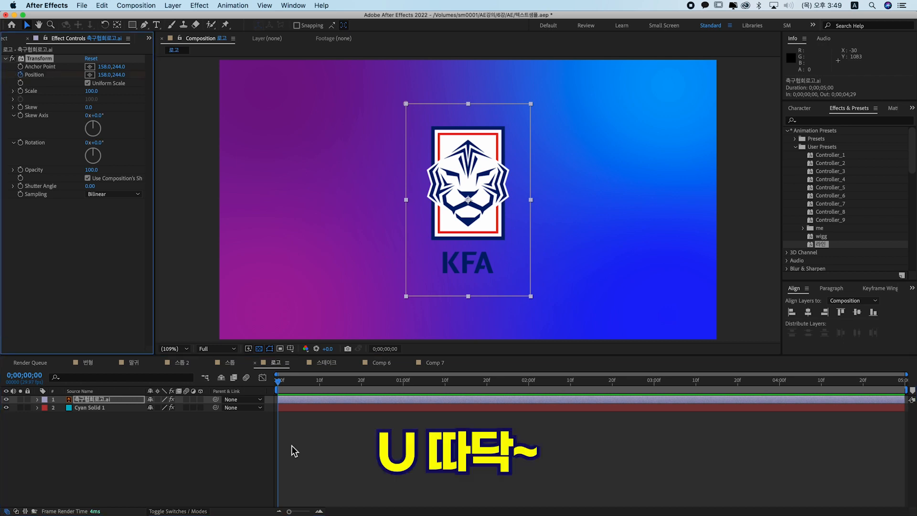
{"action": "key", "text": "u"}
{"action": "key", "text": "u"}
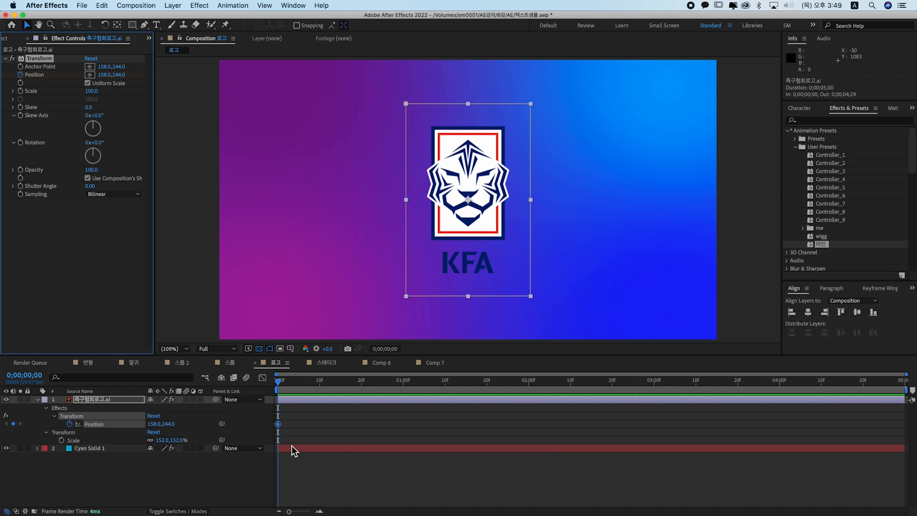
Add a second Position keyframe for the logo layer's Transform effect at 0;00;00;20, keeping 158.0, 244.0
{"action": "key", "text": "shift+Page_Down"}
{"action": "key", "text": "shift+Page_Down"}
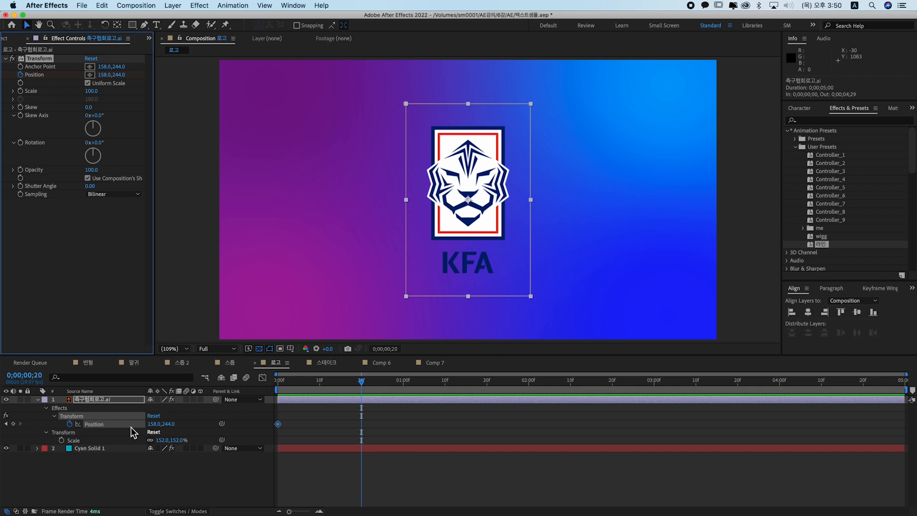
{"action": "left_click", "coordinate": [14, 424]}
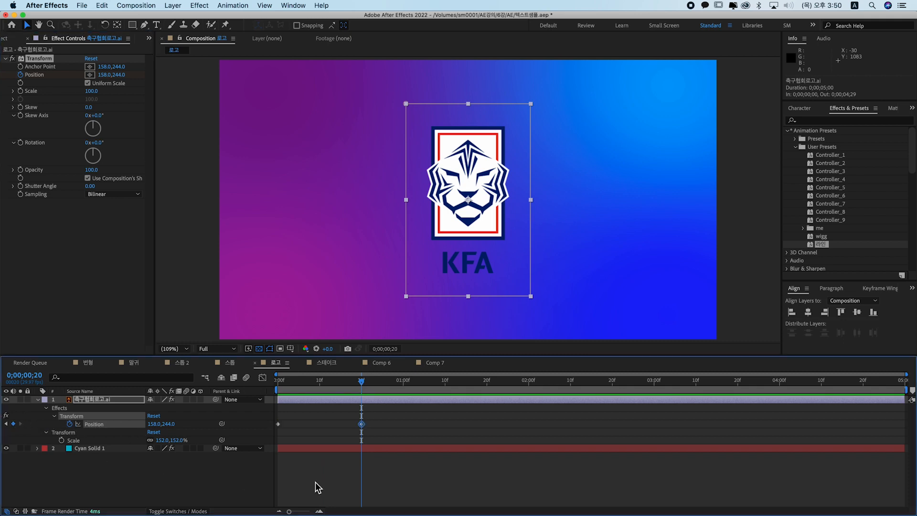
Set the Transform effect's Position at the 0;00;00;00 keyframe to -736.0, 244.0 and preview the logo sliding in
{"action": "key", "text": "j"}
{"action": "left_click", "coordinate": [153, 424]}
{"action": "left_click_drag", "start_coordinate": [154, 424], "coordinate": [7, 420]}
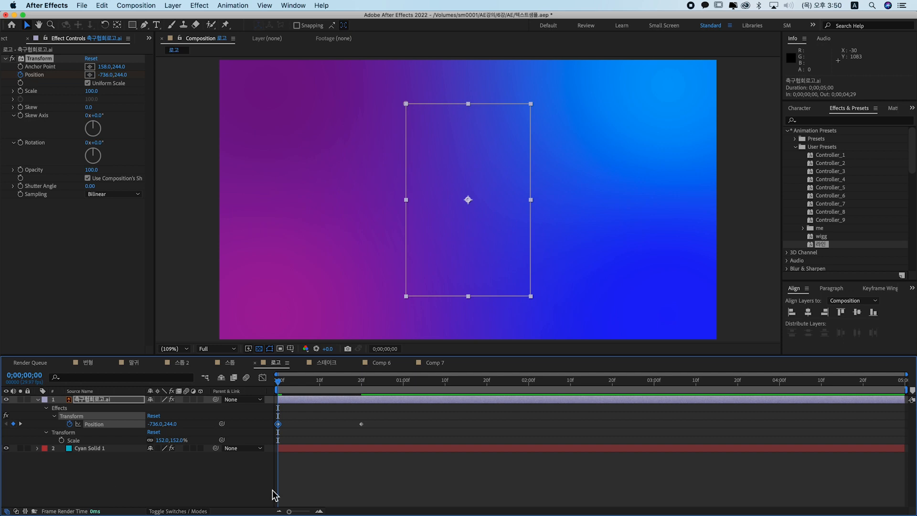
{"action": "key", "text": "space"}
{"action": "key", "text": "space"}
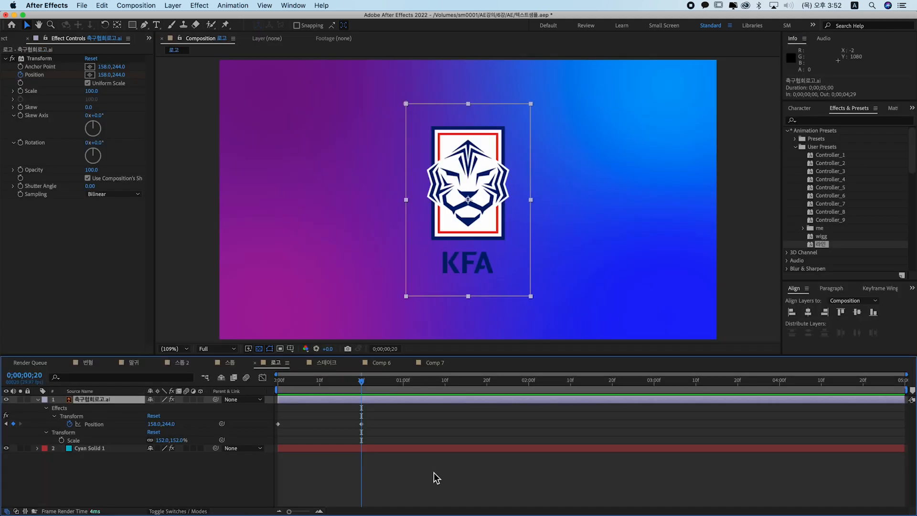
Add Mask 1 as a mask reference in the Transform effect's Compositing Options and preview the logo animation
{"action": "left_click", "coordinate": [56, 416]}
{"action": "left_click", "coordinate": [54, 416]}
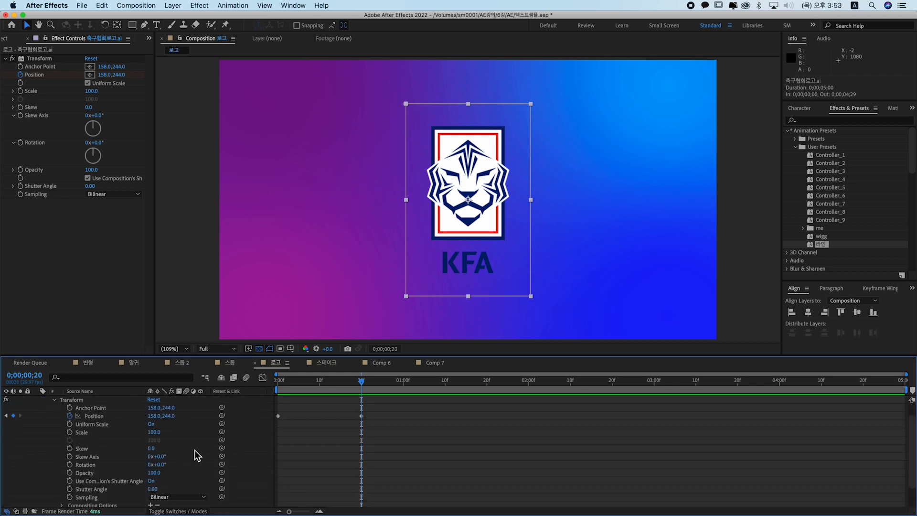
{"action": "scroll", "coordinate": [194, 449], "scroll_direction": "down", "scroll_amount": 2}
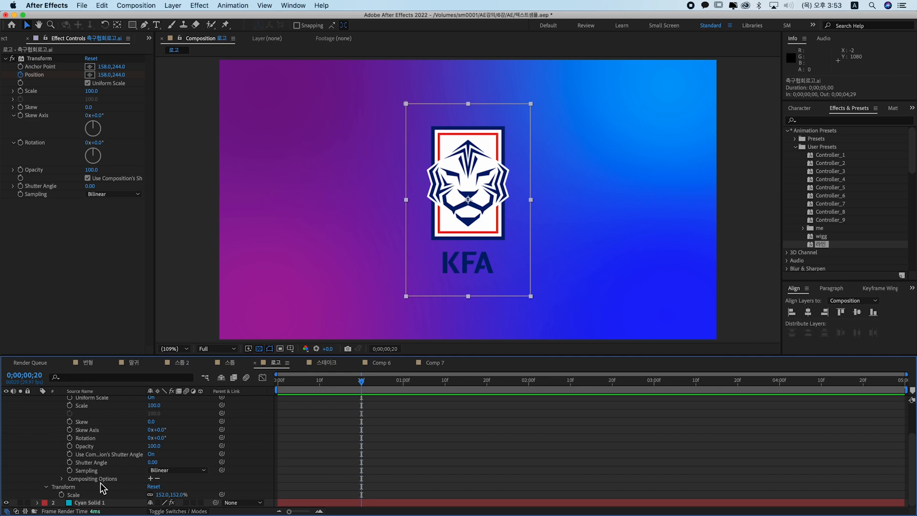
{"action": "left_click", "coordinate": [151, 478]}
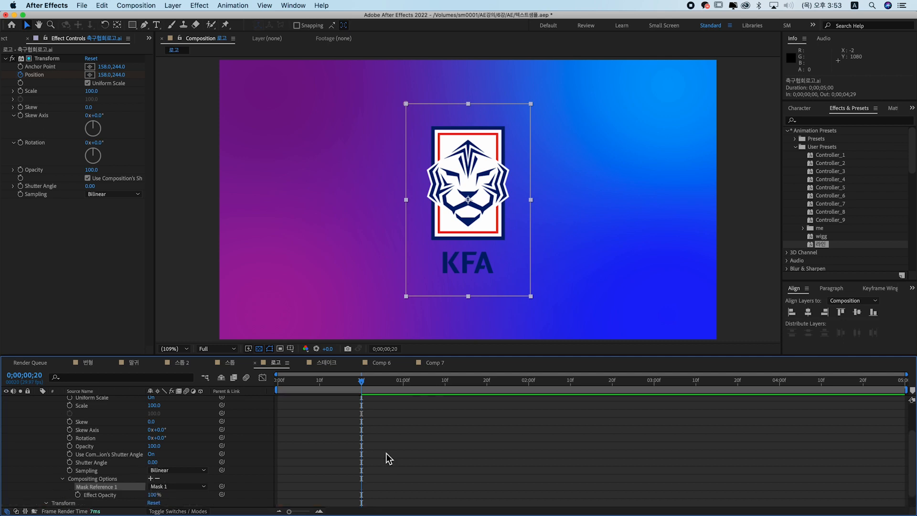
{"action": "key", "text": "space"}
{"action": "key", "text": "space"}
{"action": "key", "text": "space"}
{"action": "key", "text": "space"}
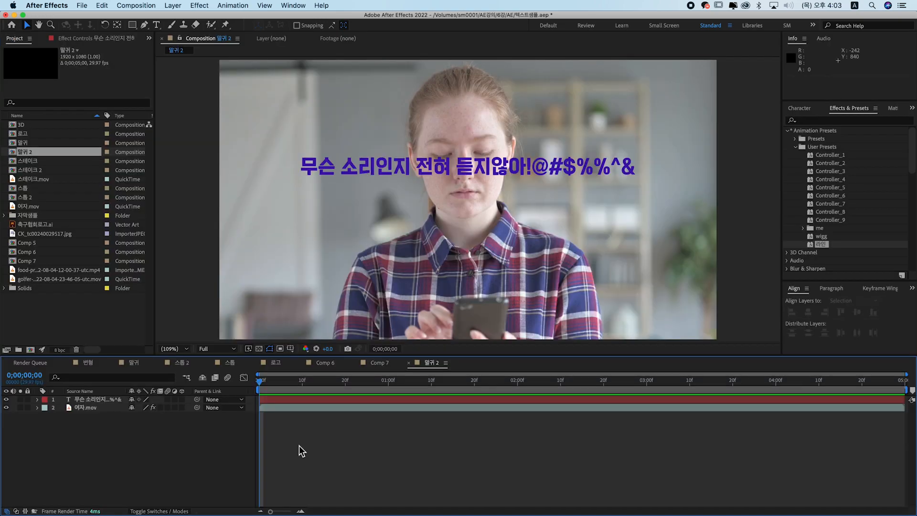
Hide the text layer in the 말귀 2 composition and draw a three-point open S-curve mask on it across the woman's face
{"action": "left_click", "coordinate": [104, 399]}
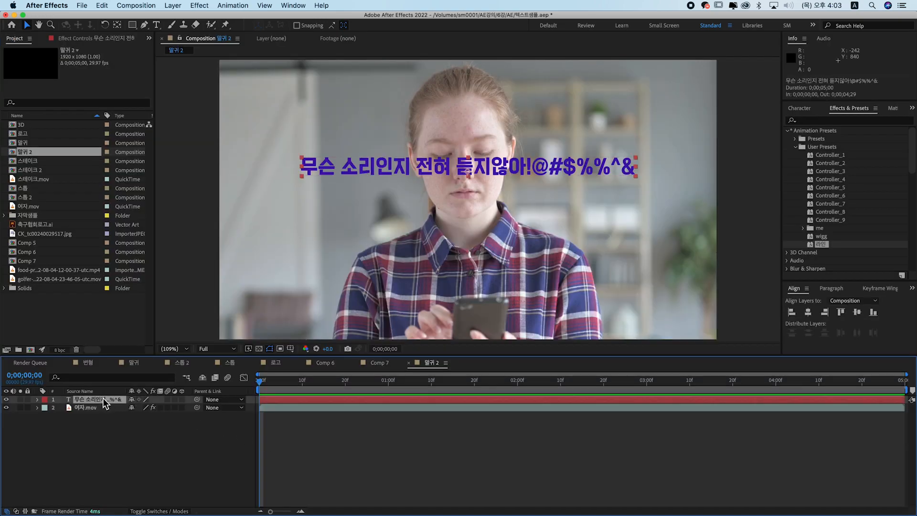
{"action": "left_click", "coordinate": [7, 399]}
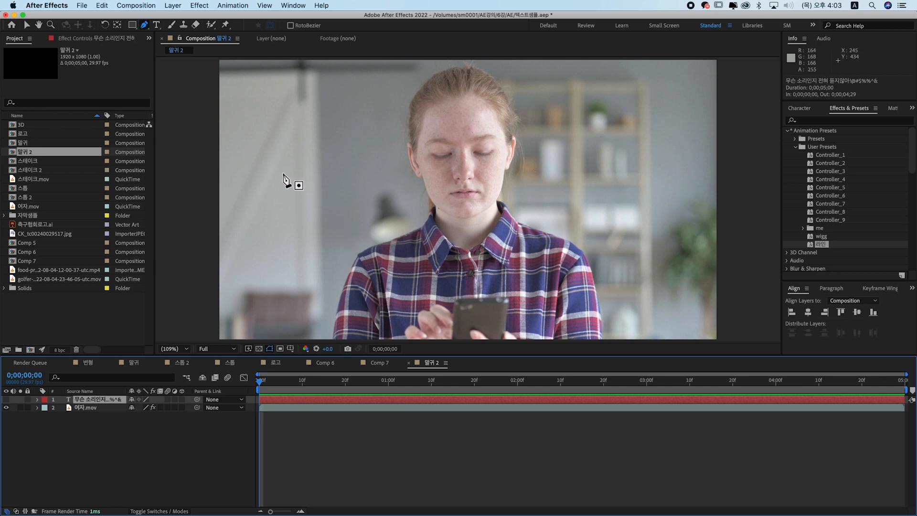
{"action": "left_click", "coordinate": [280, 161]}
{"action": "left_click_drag", "start_coordinate": [463, 159], "coordinate": [566, 108]}
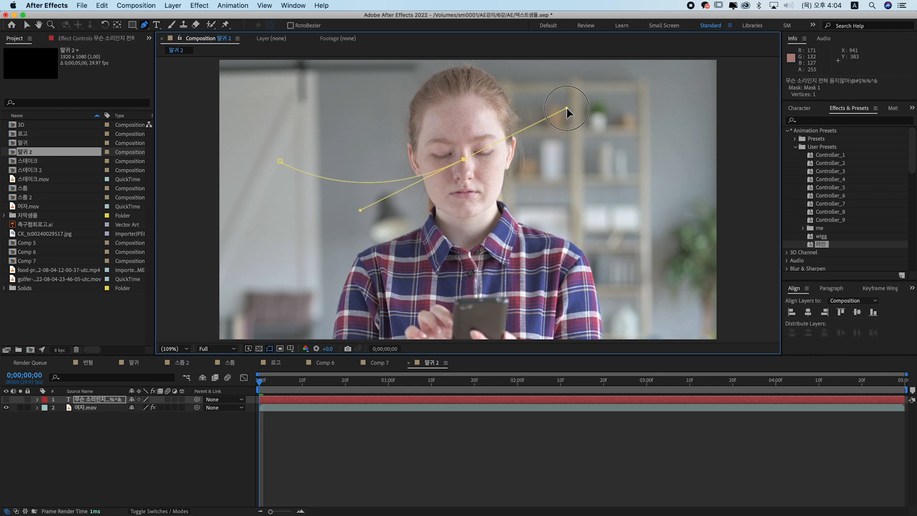
{"action": "left_click", "coordinate": [666, 163]}
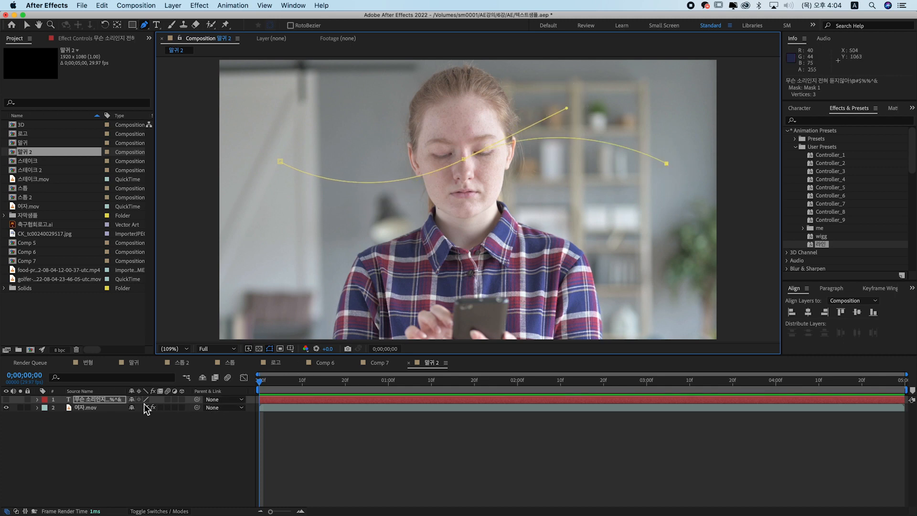
Show the text layer again and set its text Path option to Mask 1
{"action": "left_click", "coordinate": [6, 399]}
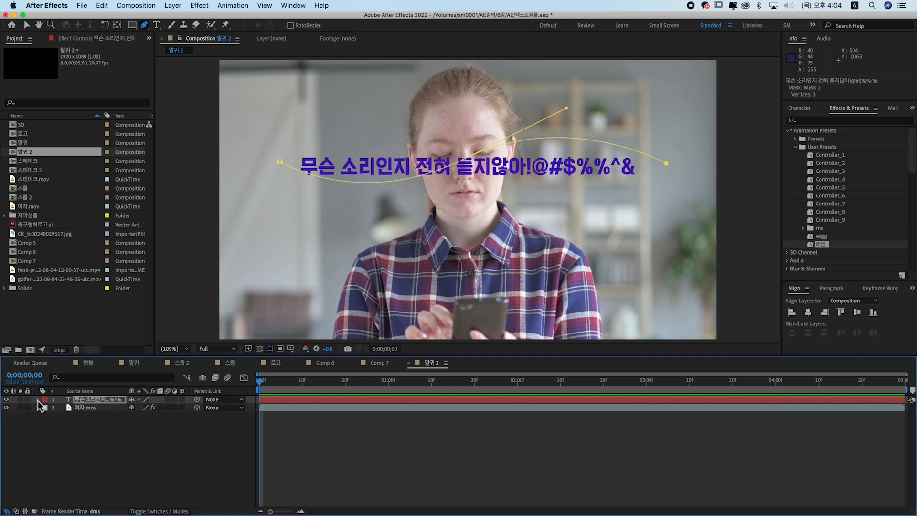
{"action": "left_click", "coordinate": [37, 400]}
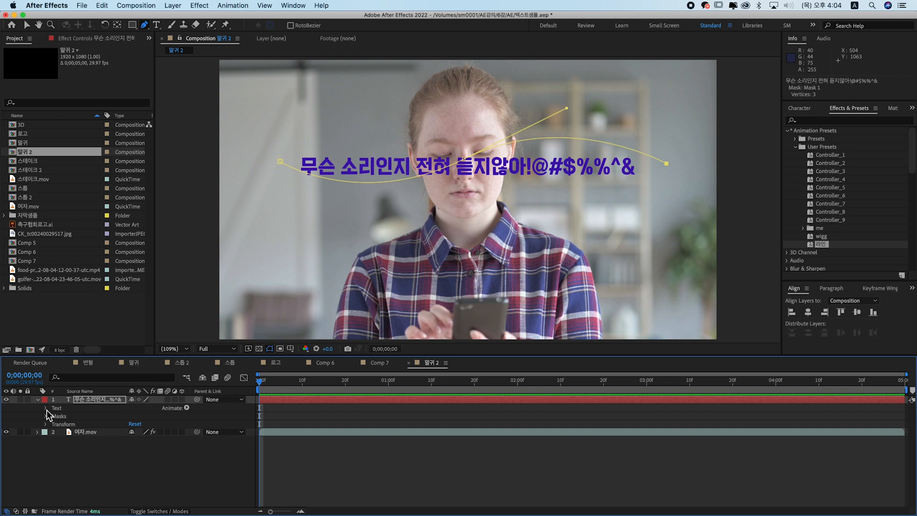
{"action": "left_click", "coordinate": [46, 407]}
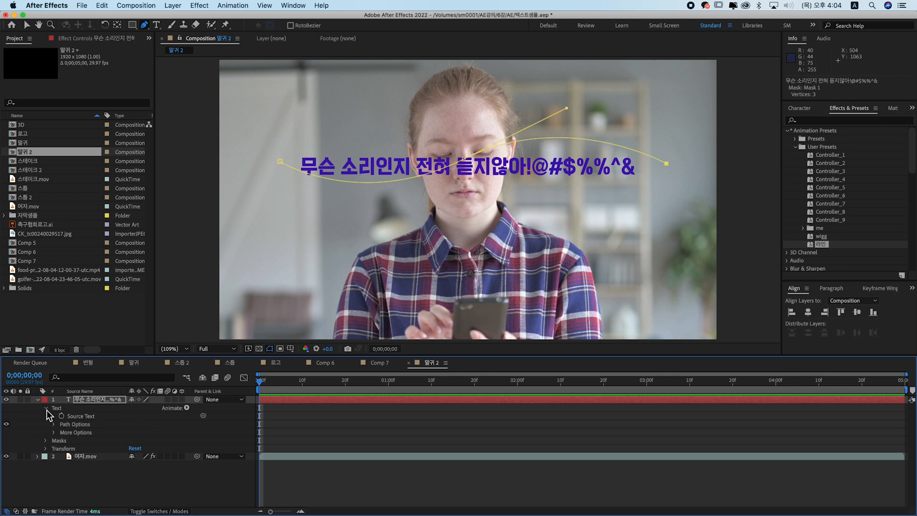
{"action": "left_click", "coordinate": [54, 424]}
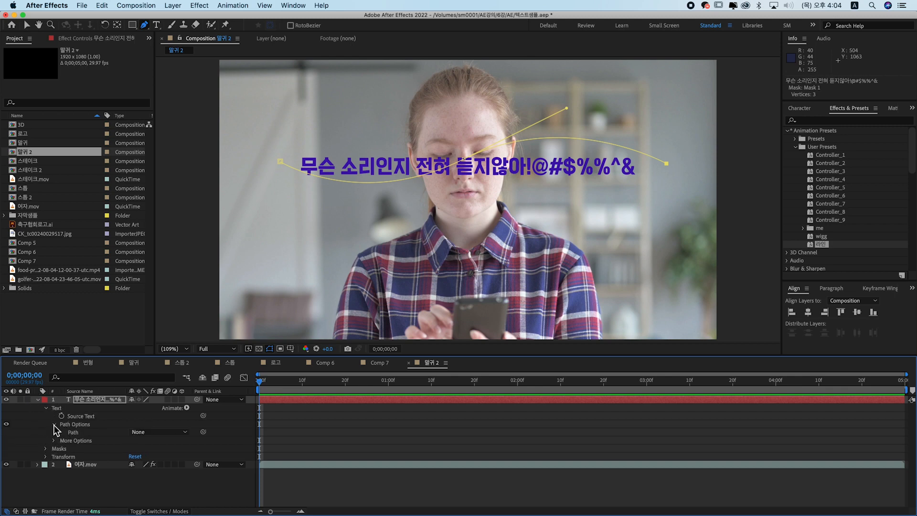
{"action": "left_click", "coordinate": [183, 432]}
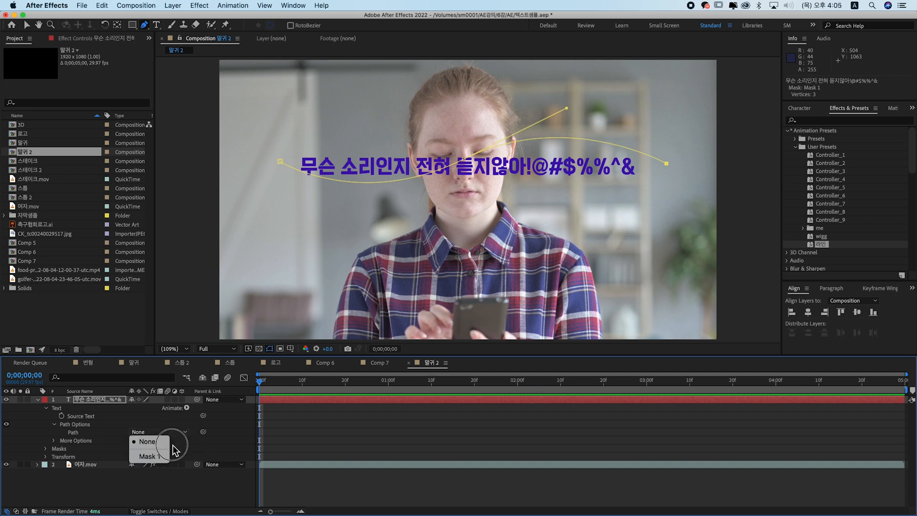
{"action": "left_click", "coordinate": [159, 458]}
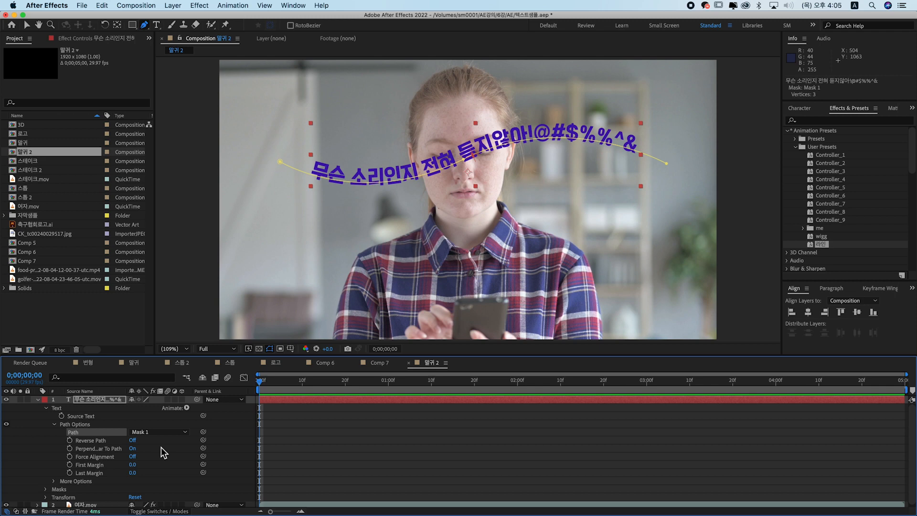
Reshape the text path by raising its start point, lowering its end point and flattening the middle point's curve handles
{"action": "key", "text": "v"}
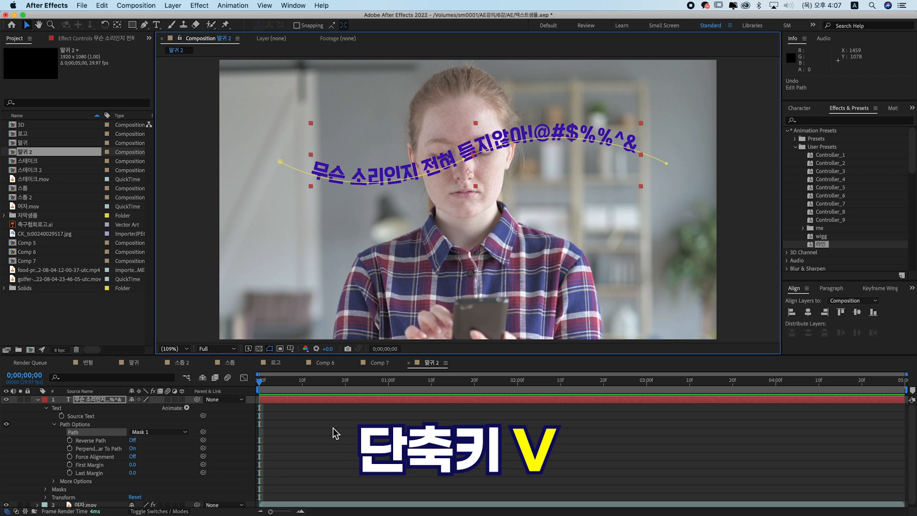
{"action": "left_click", "coordinate": [279, 161]}
{"action": "left_click_drag", "start_coordinate": [280, 161], "coordinate": [285, 141]}
{"action": "left_click_drag", "start_coordinate": [364, 211], "coordinate": [352, 199]}
{"action": "left_click_drag", "start_coordinate": [667, 163], "coordinate": [658, 188]}
{"action": "left_click_drag", "start_coordinate": [573, 125], "coordinate": [571, 142]}
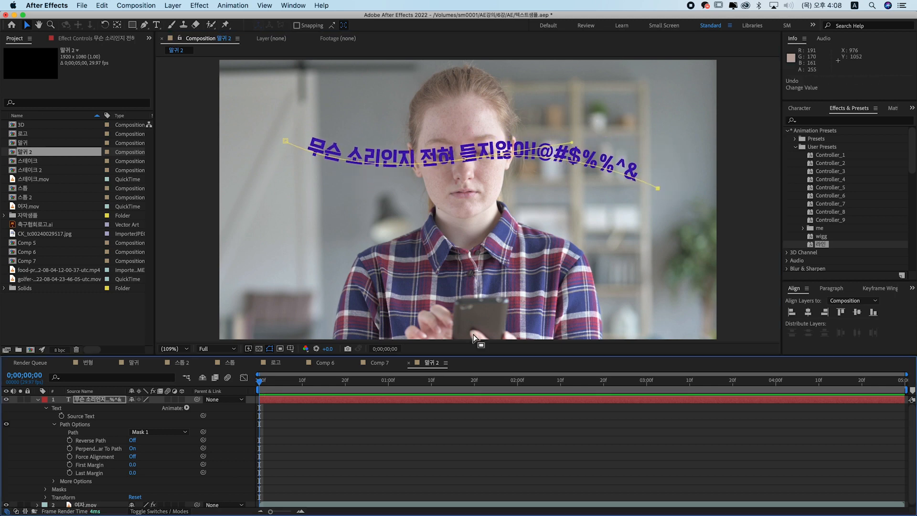
Set First Margin keyframes for the text path at 0;00;00;00 and 0;00;02;00
{"action": "left_click", "coordinate": [70, 465]}
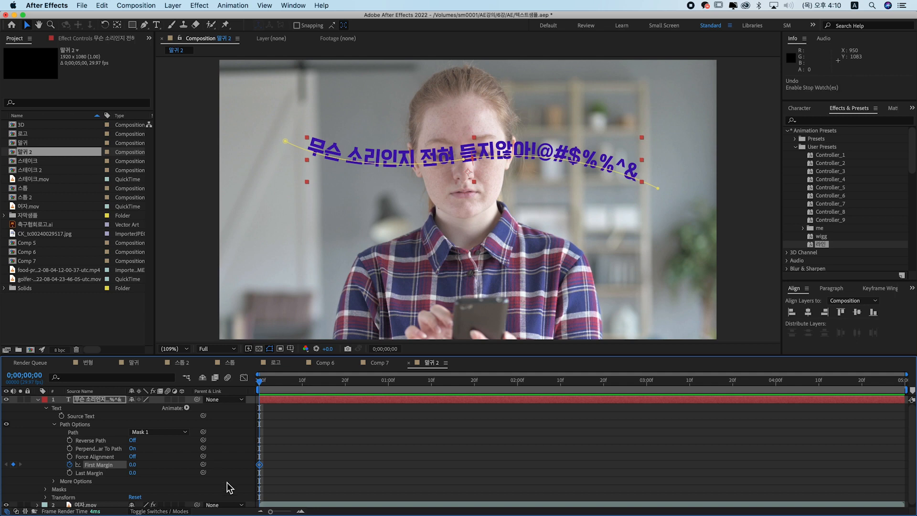
{"action": "left_click", "coordinate": [518, 382]}
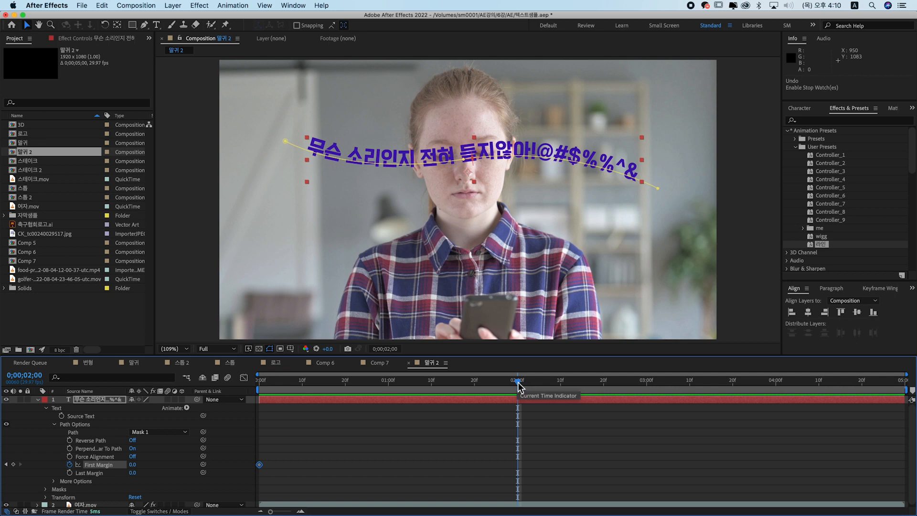
{"action": "left_click", "coordinate": [13, 464]}
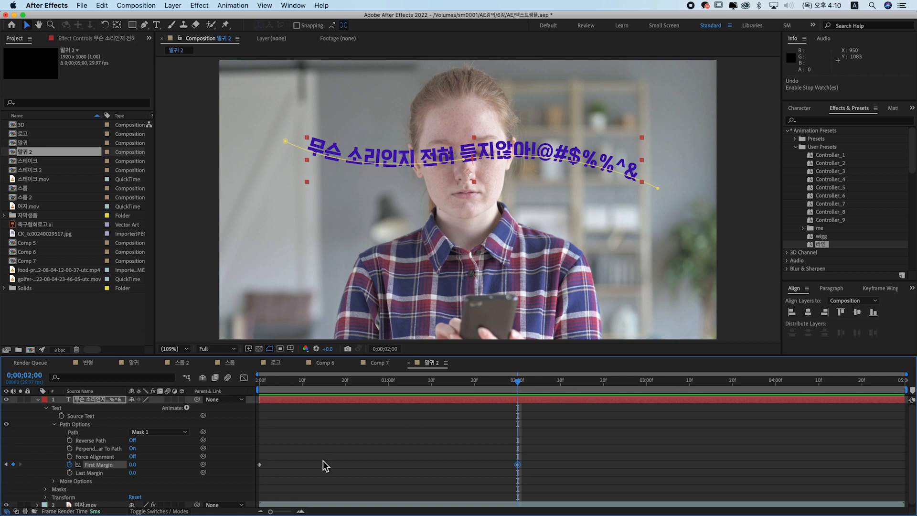
{"action": "left_click", "coordinate": [465, 469]}
Set the text path's First Margin to 1711.0 at the 0;00;00;00 keyframe
{"action": "key", "text": "Home"}
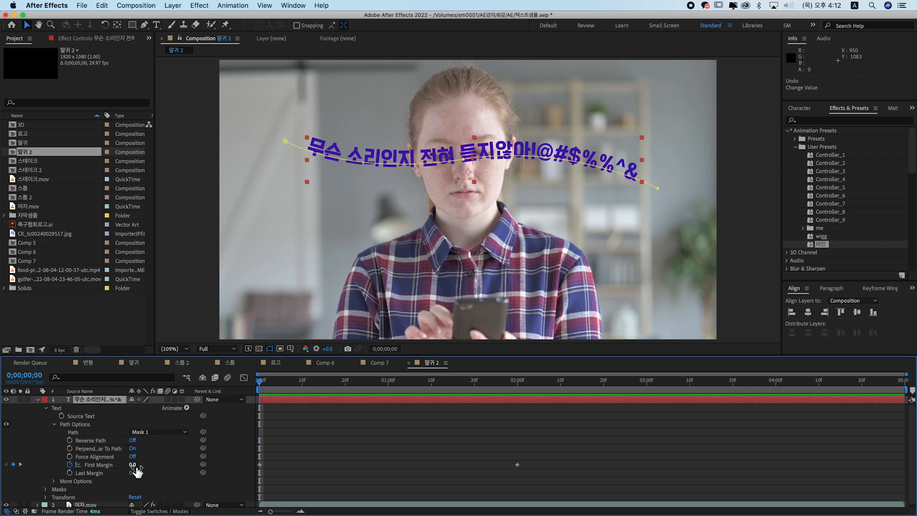
{"action": "left_click", "coordinate": [134, 466]}
{"action": "left_click_drag", "start_coordinate": [136, 467], "coordinate": [358, 491]}
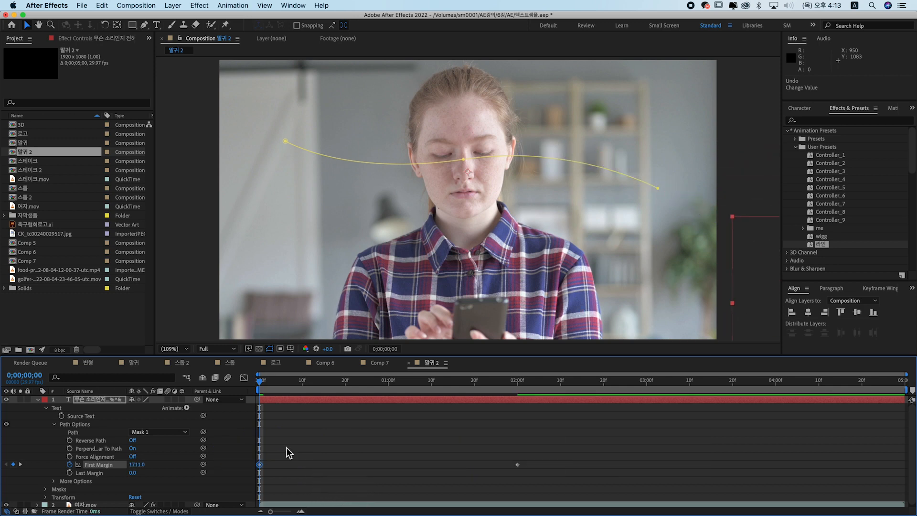
Set the text path's First Margin to -1767.0 at the 0;00;02;00 keyframe and preview the moving text
{"action": "key", "text": "k"}
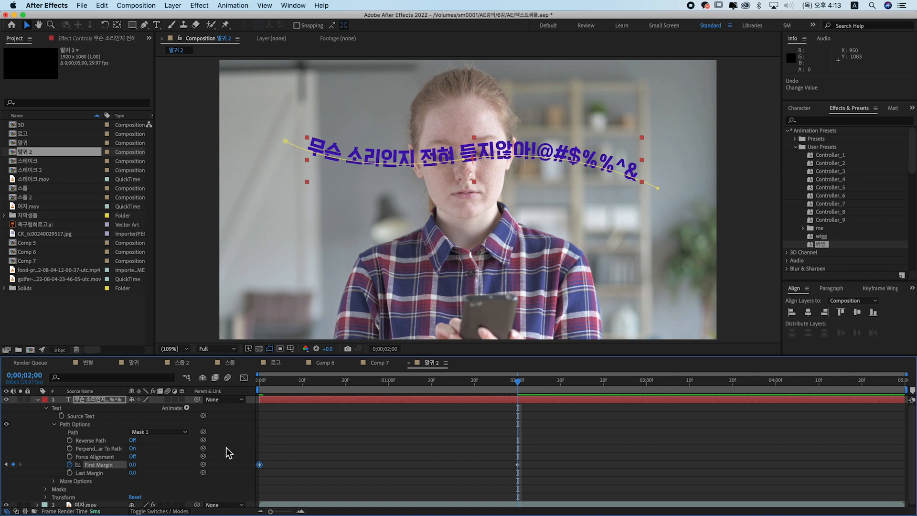
{"action": "left_click_drag", "start_coordinate": [135, 466], "coordinate": [36, 463]}
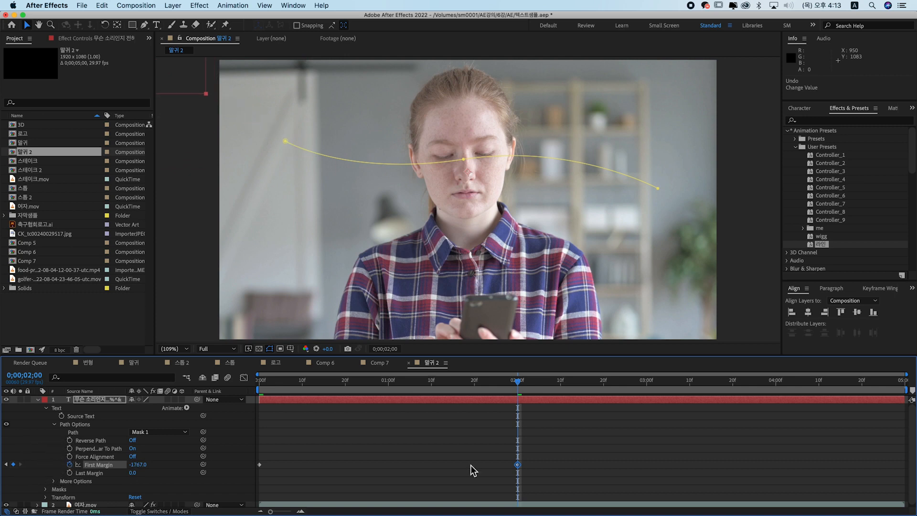
{"action": "key", "text": "space"}
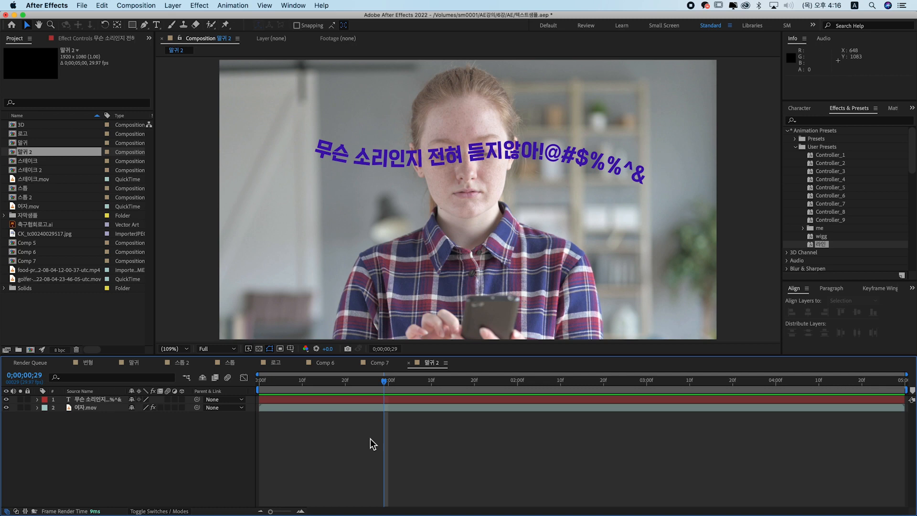
Duplicate the 여자.mov layer and place the copy above the text layer
{"action": "left_click", "coordinate": [308, 408]}
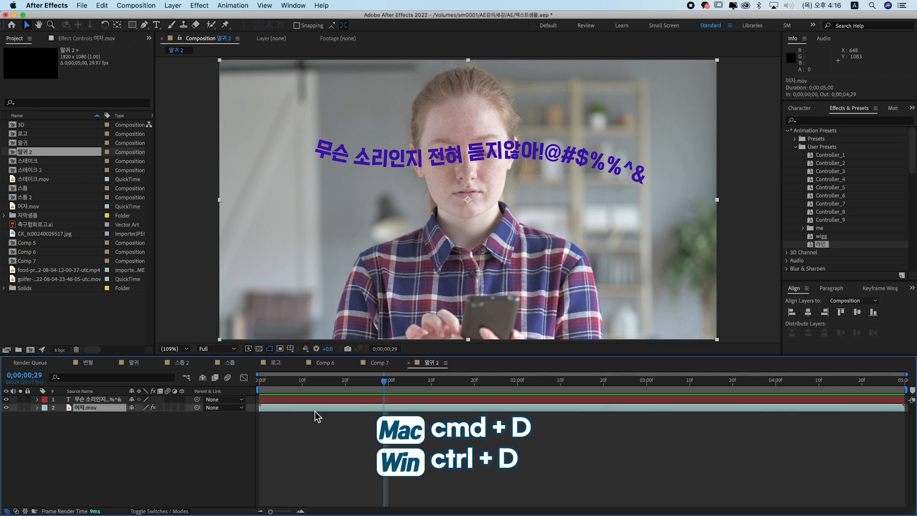
{"action": "key", "text": "super+d"}
{"action": "left_click", "coordinate": [109, 409]}
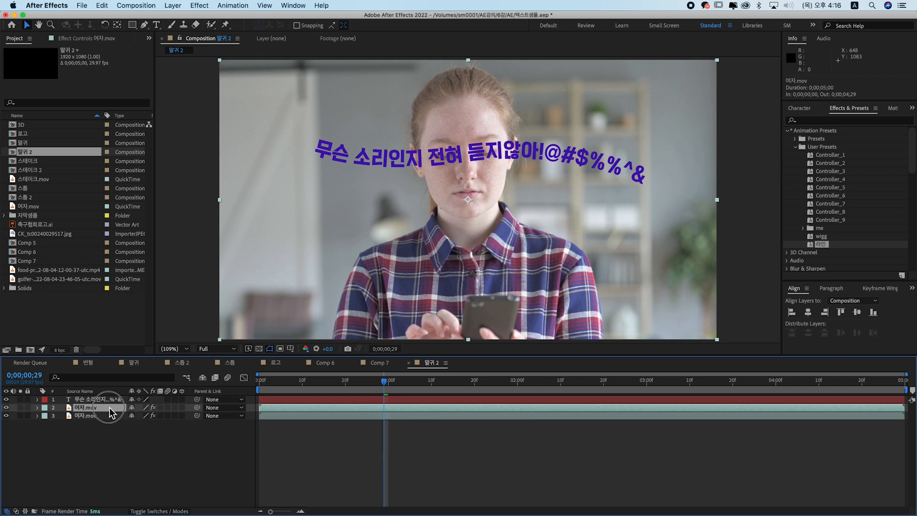
{"action": "left_click_drag", "start_coordinate": [109, 409], "coordinate": [108, 399]}
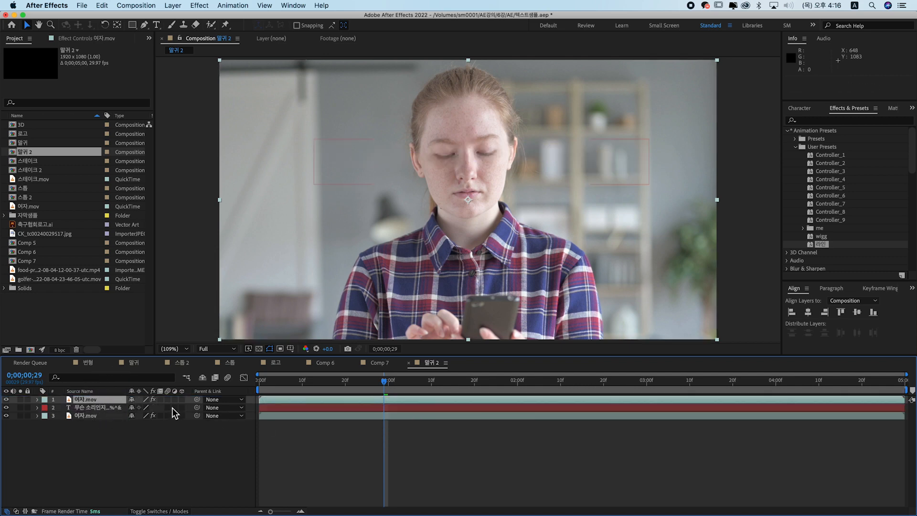
Hide the top 여자.mov copy and draw a closed eight-point Pen mask on it around the woman's face from forehead to mouth
{"action": "left_click", "coordinate": [6, 400]}
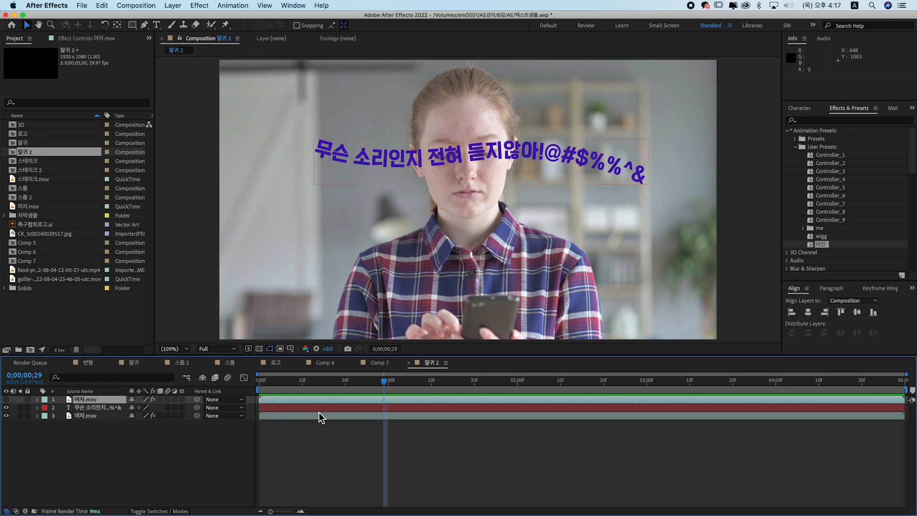
{"action": "key", "text": "g"}
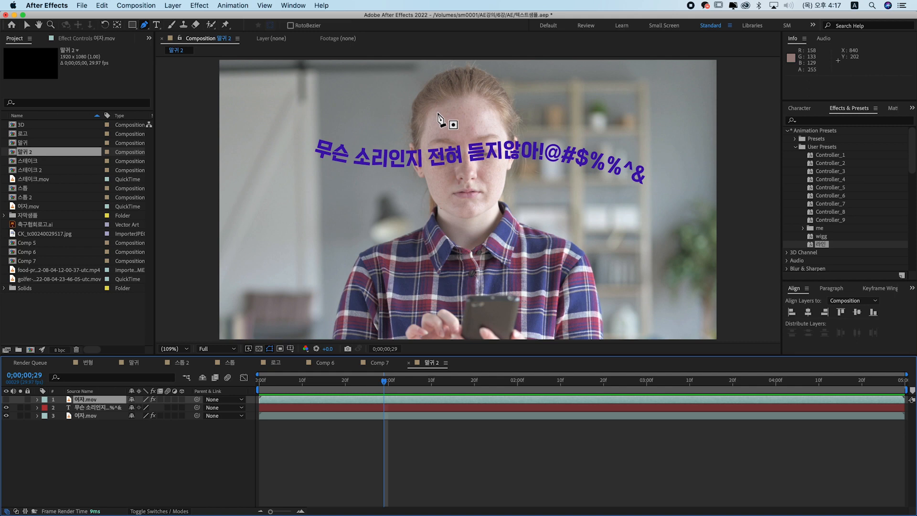
{"action": "left_click", "coordinate": [437, 112]}
{"action": "left_click", "coordinate": [423, 130]}
{"action": "left_click", "coordinate": [421, 158]}
{"action": "left_click", "coordinate": [426, 186]}
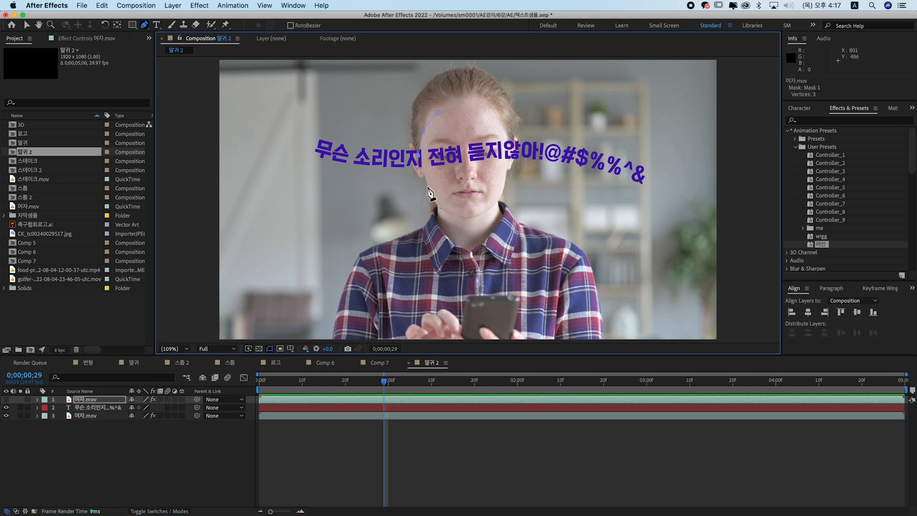
{"action": "left_click", "coordinate": [502, 188]}
{"action": "left_click", "coordinate": [507, 168]}
{"action": "left_click", "coordinate": [508, 129]}
{"action": "left_click", "coordinate": [497, 110]}
{"action": "left_click", "coordinate": [437, 112]}
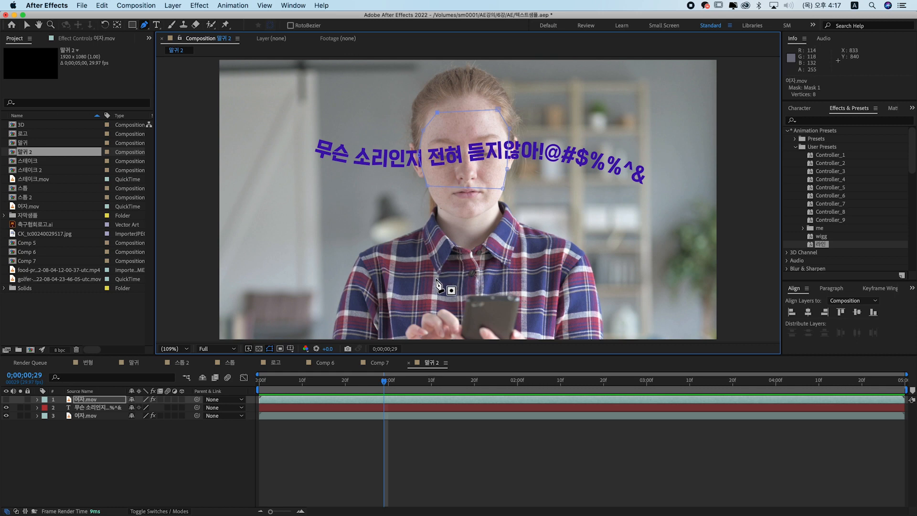
Show the top 여자.mov copy again and move its mask's side points outward towards the woman's ears
{"action": "left_click", "coordinate": [6, 399]}
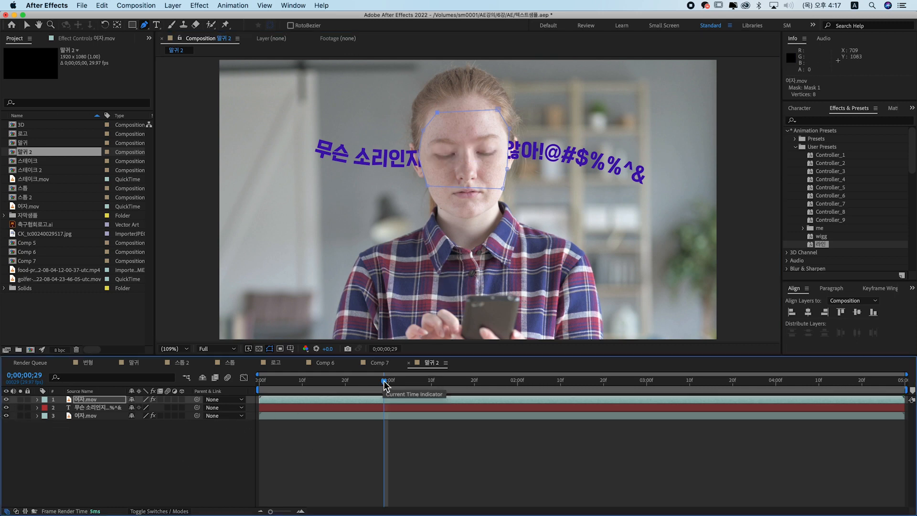
{"action": "key", "text": "space"}
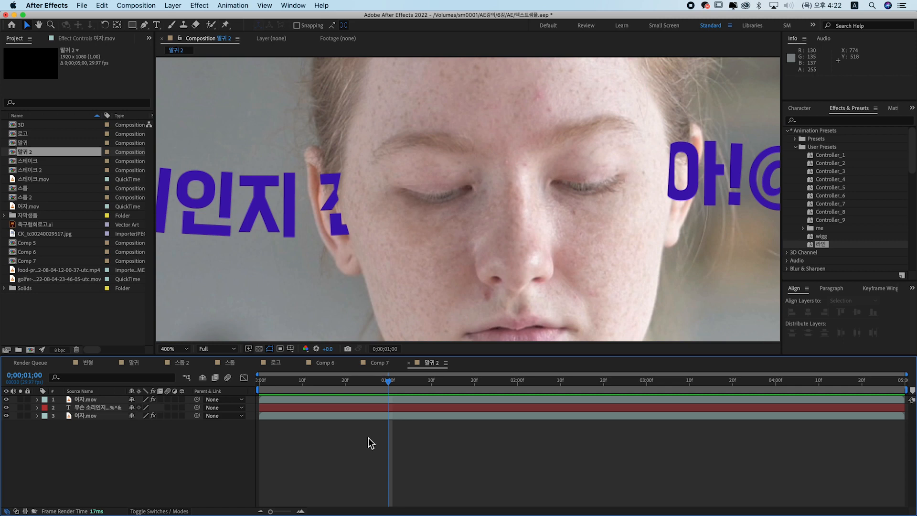
{"action": "left_click", "coordinate": [306, 400]}
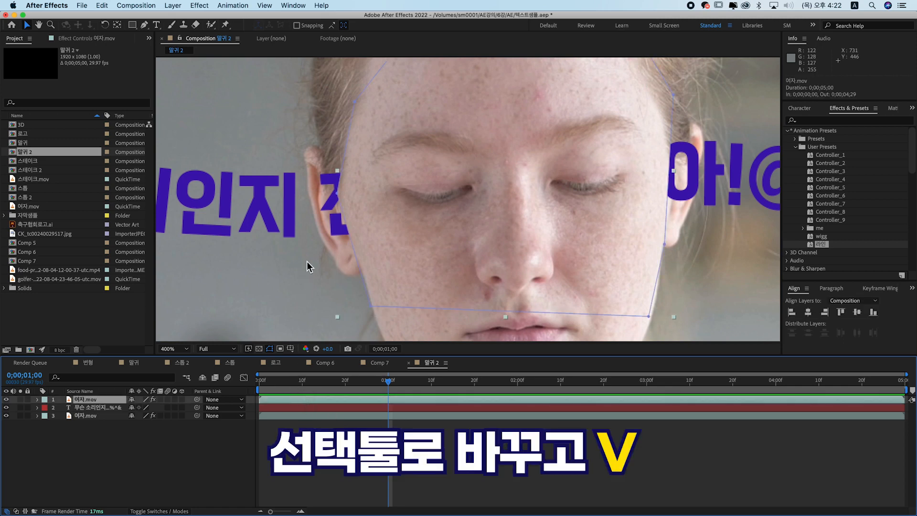
{"action": "left_click", "coordinate": [337, 194]}
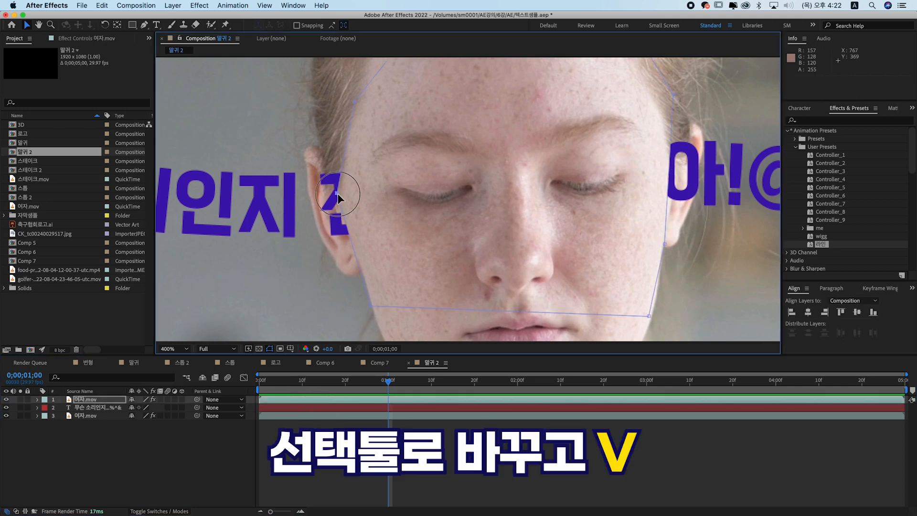
{"action": "left_click_drag", "start_coordinate": [336, 192], "coordinate": [330, 196]}
{"action": "left_click_drag", "start_coordinate": [356, 100], "coordinate": [321, 101]}
{"action": "left_click_drag", "start_coordinate": [671, 94], "coordinate": [683, 95]}
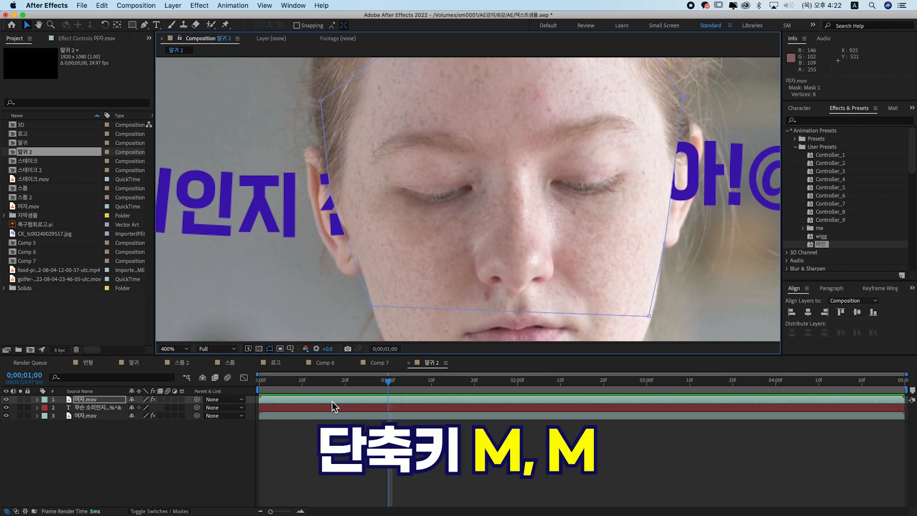
Try adjusting the face mask's Mask Feather and undo the masked 여자.mov copy
{"action": "key", "text": "m"}
{"action": "key", "text": "m"}
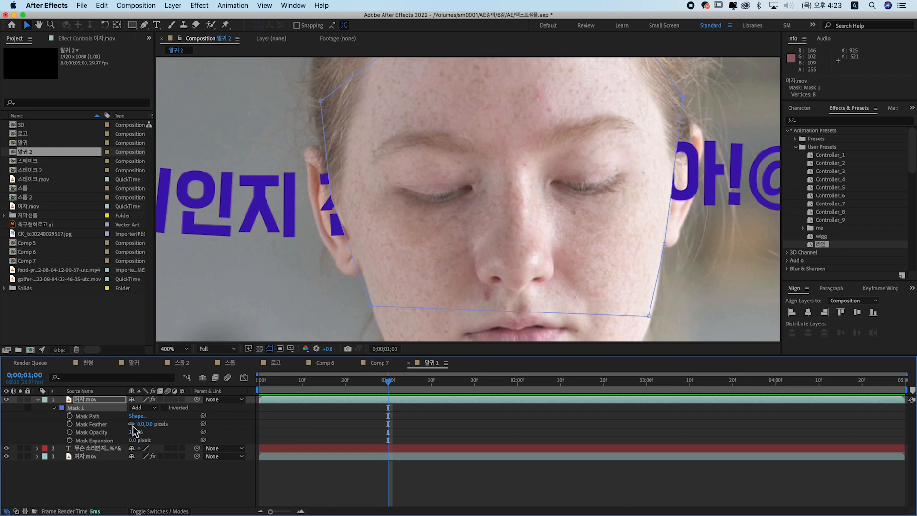
{"action": "key", "text": "F2"}
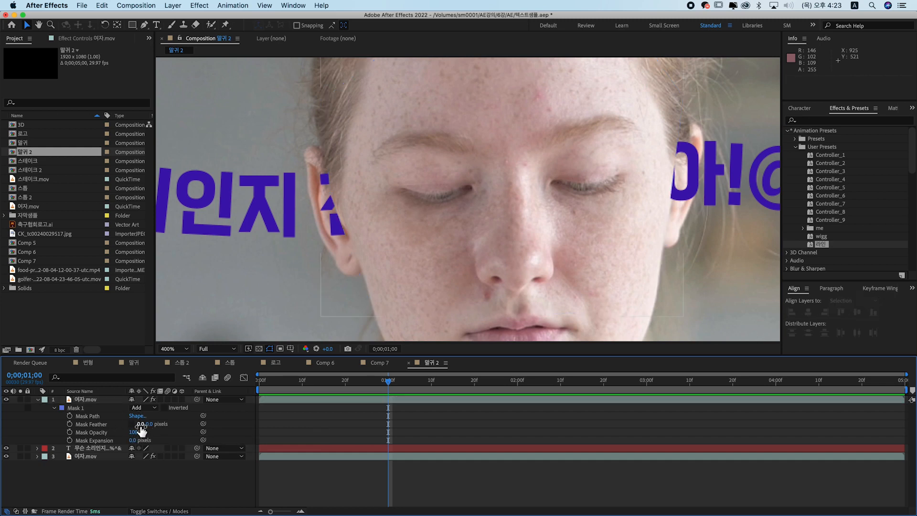
{"action": "left_click_drag", "start_coordinate": [141, 430], "coordinate": [144, 425]}
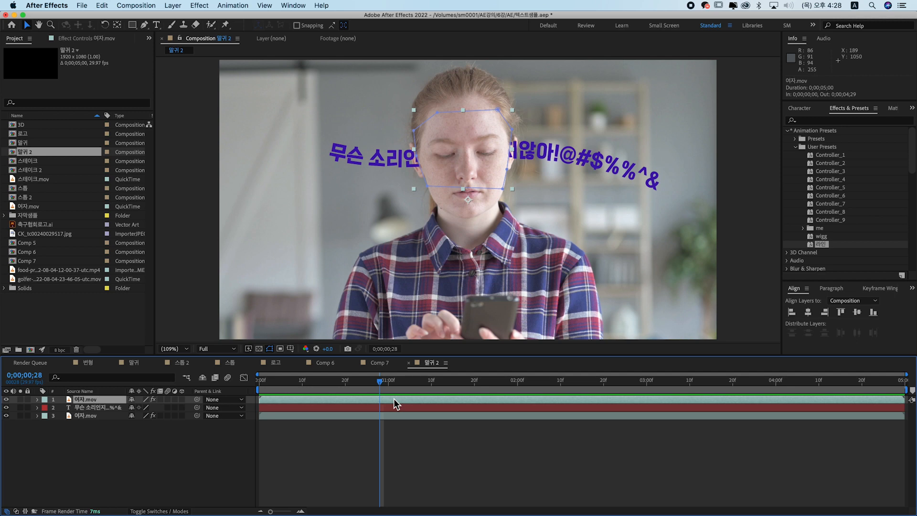
{"action": "key", "text": "super+z"}
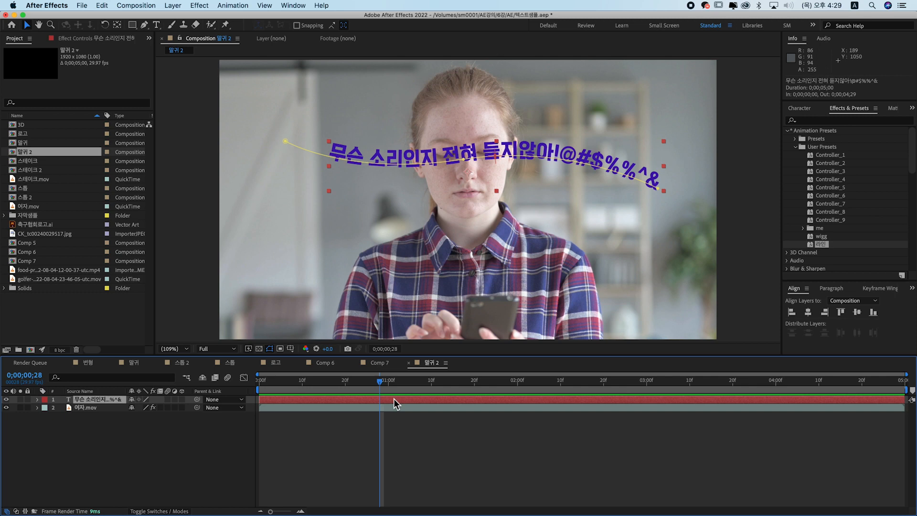
Draw a closed eight-point Pen mask on the text layer around the woman's face, from forehead to above the mouth
{"action": "key", "text": "g"}
{"action": "scroll", "coordinate": [475, 229], "scroll_direction": "up", "scroll_amount": 2}
{"action": "left_click_drag", "start_coordinate": [476, 173], "coordinate": [499, 289]}
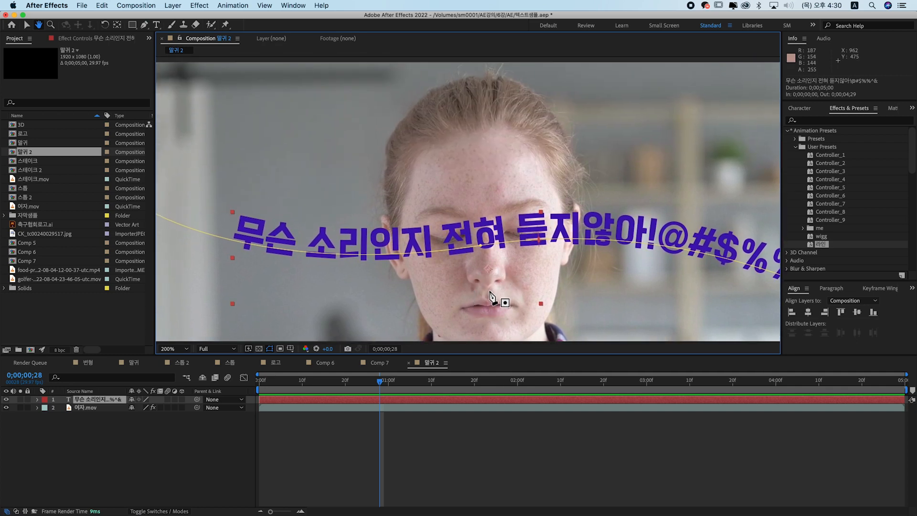
{"action": "left_click", "coordinate": [407, 190]}
{"action": "left_click", "coordinate": [402, 216]}
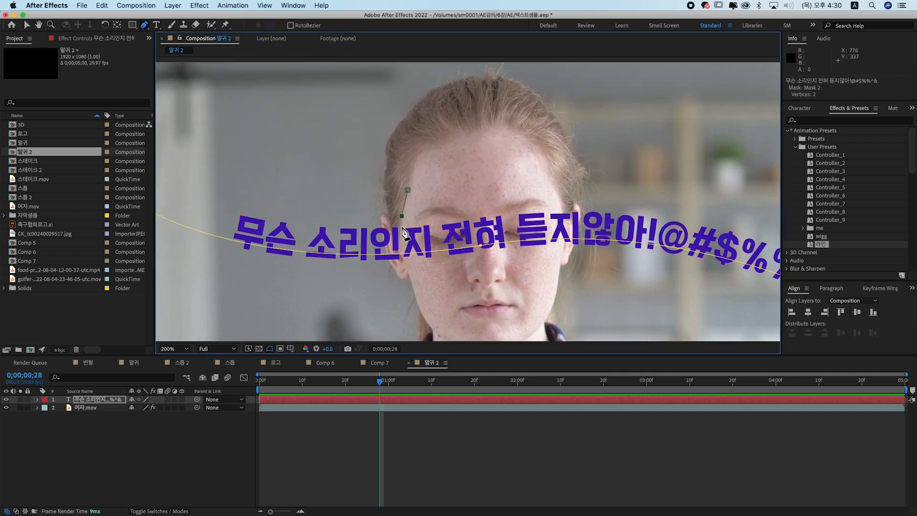
{"action": "left_click", "coordinate": [401, 248]}
{"action": "left_click", "coordinate": [412, 283]}
{"action": "left_click", "coordinate": [559, 281]}
{"action": "left_click", "coordinate": [563, 252]}
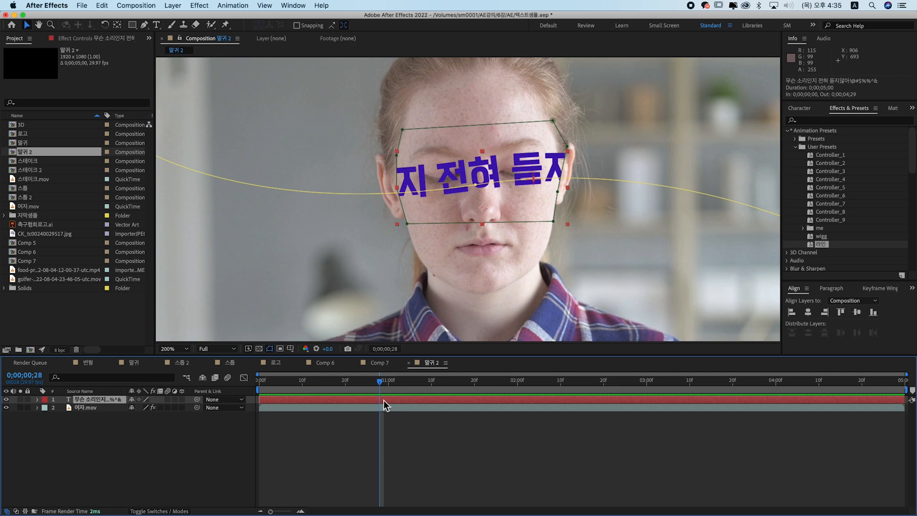
Invert Mask 2 on the text layer and adjust its Mask Feather
{"action": "key", "text": "m"}
{"action": "key", "text": "m"}
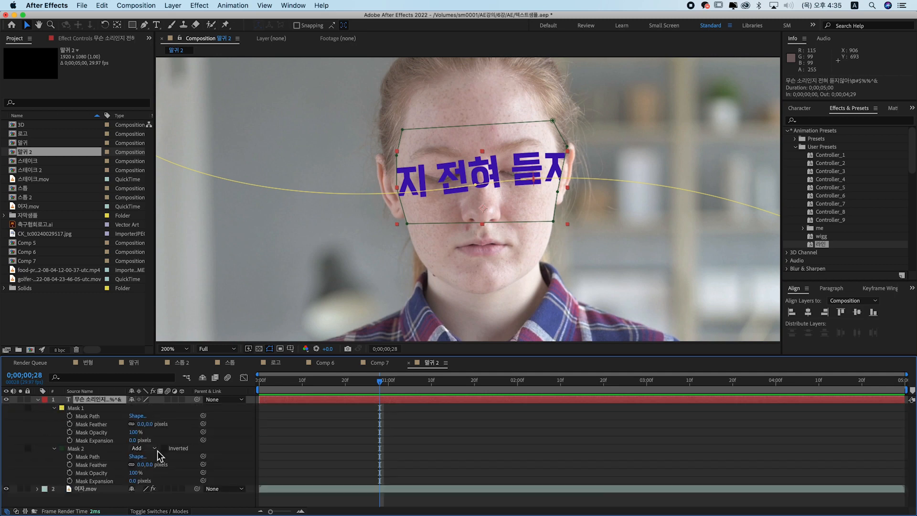
{"action": "left_click", "coordinate": [164, 449]}
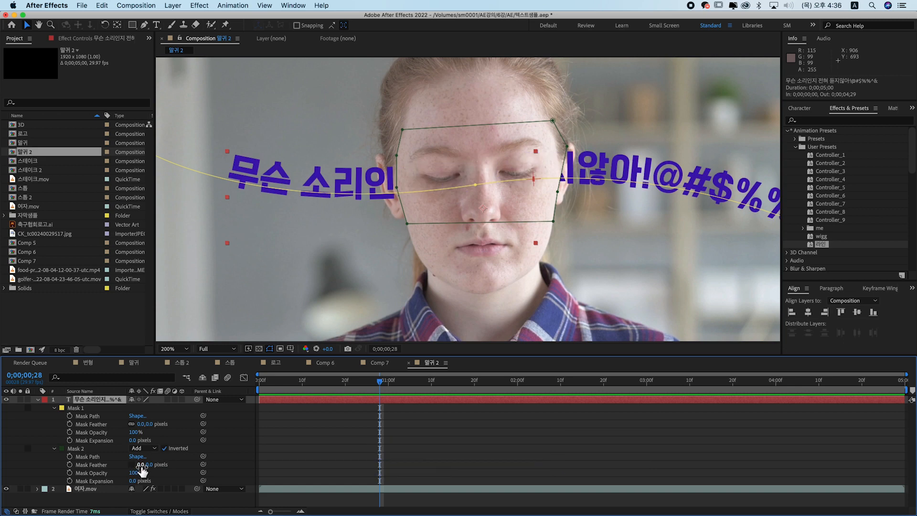
{"action": "left_click", "coordinate": [141, 466]}
{"action": "left_click_drag", "start_coordinate": [141, 466], "coordinate": [148, 467]}
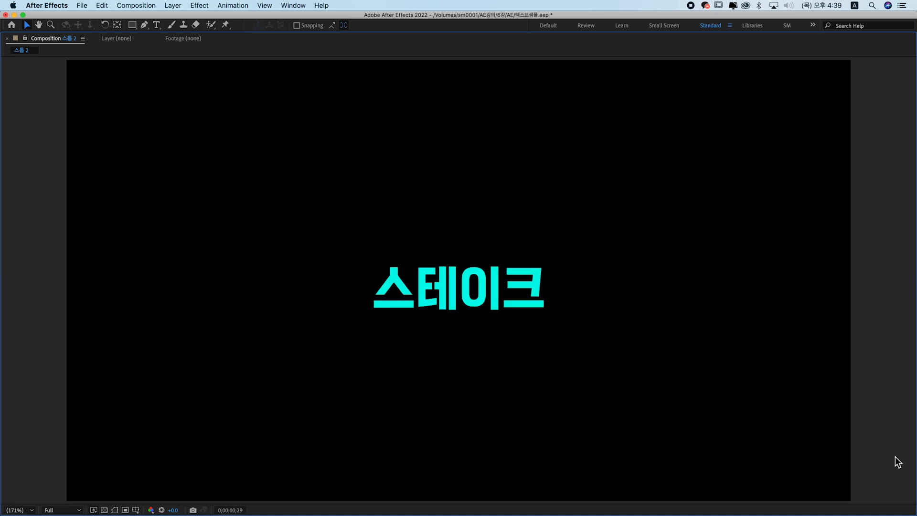
Play back and scrub the 스톱 2 composition to examine how its separate text layers follow one another
{"action": "key", "text": "space"}
{"action": "key", "text": "grave"}
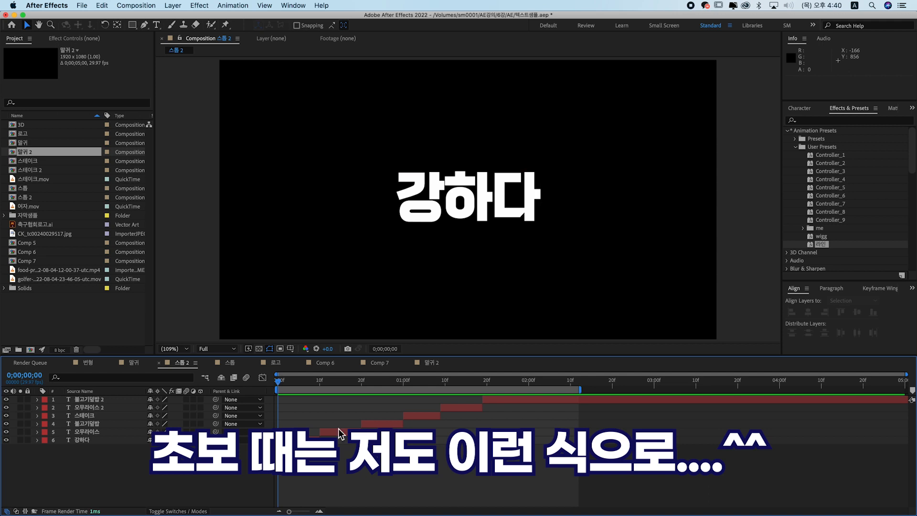
{"action": "left_click_drag", "start_coordinate": [286, 385], "coordinate": [536, 388]}
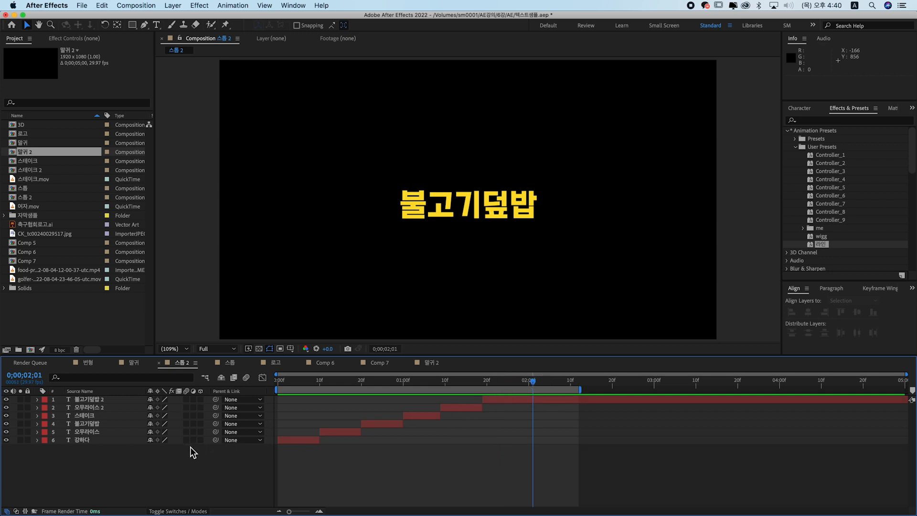
{"action": "left_click_drag", "start_coordinate": [144, 452], "coordinate": [112, 398]}
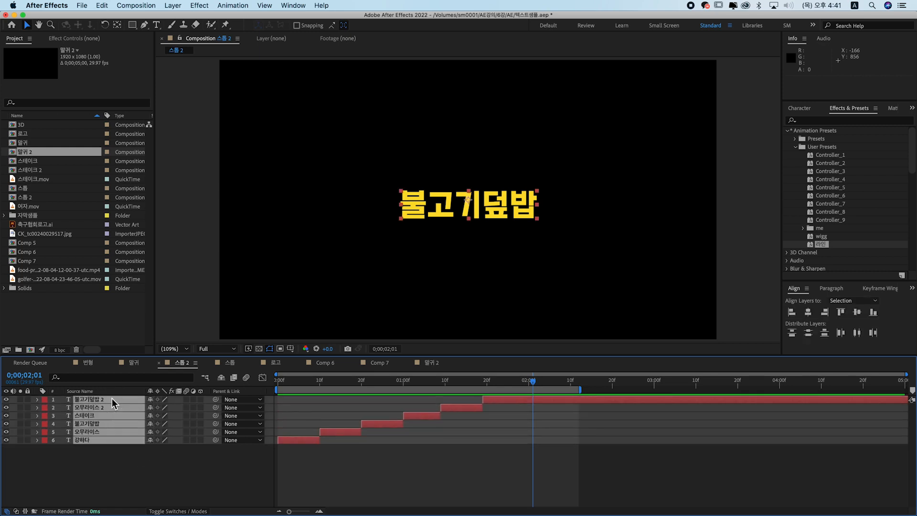
{"action": "key", "text": "shift+period"}
{"action": "key", "text": "space"}
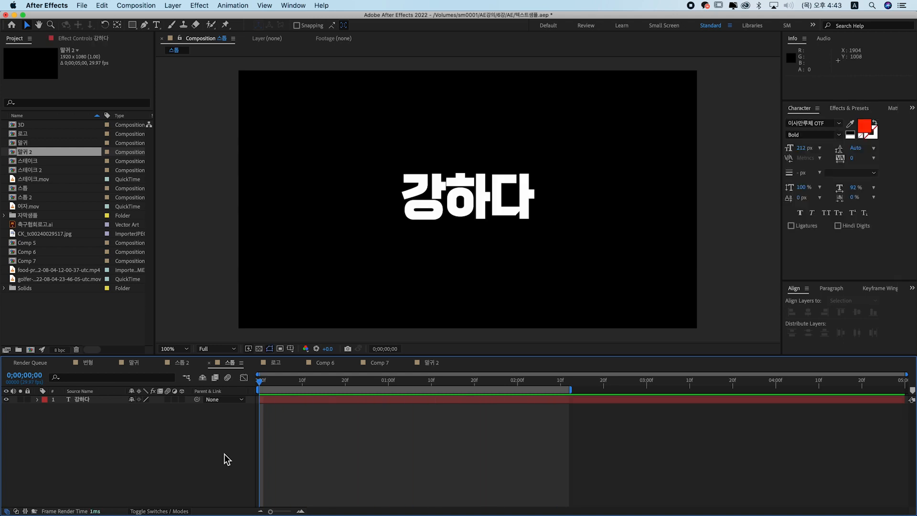
Add Source Text keyframes to the 강하다 layer in the 스톱 composition at 0;00;00;00 and 0;00;00;10
{"action": "left_click", "coordinate": [100, 400]}
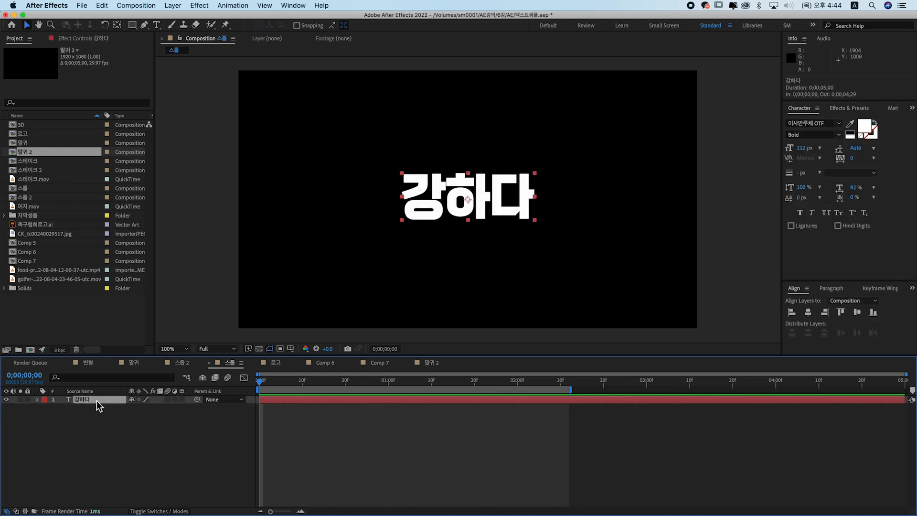
{"action": "left_click", "coordinate": [37, 400]}
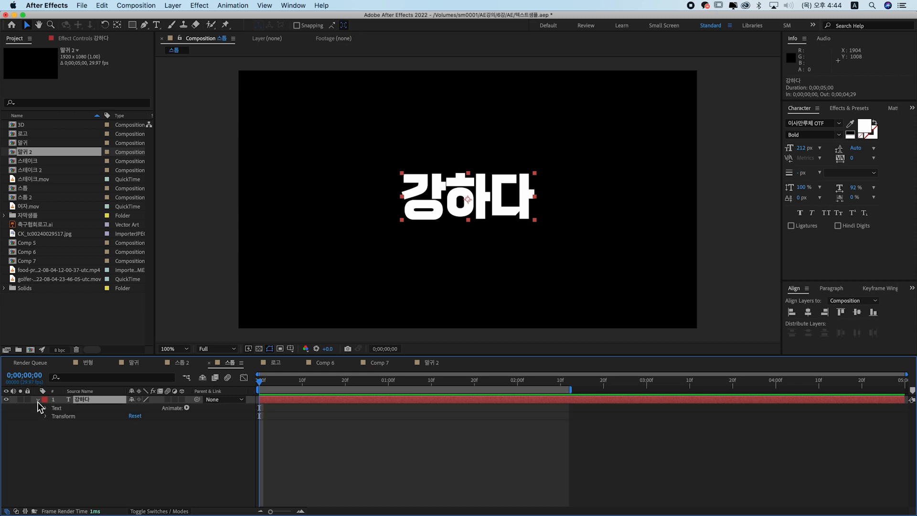
{"action": "left_click", "coordinate": [46, 409]}
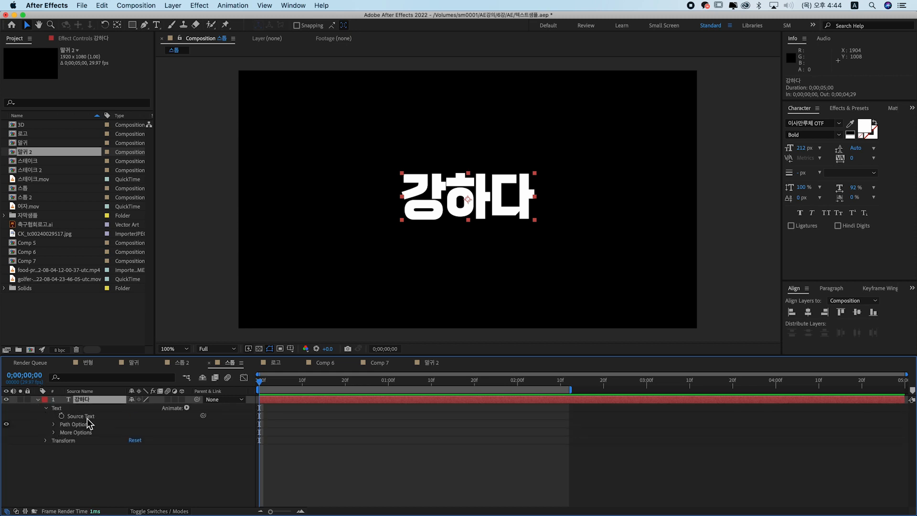
{"action": "left_click", "coordinate": [62, 416]}
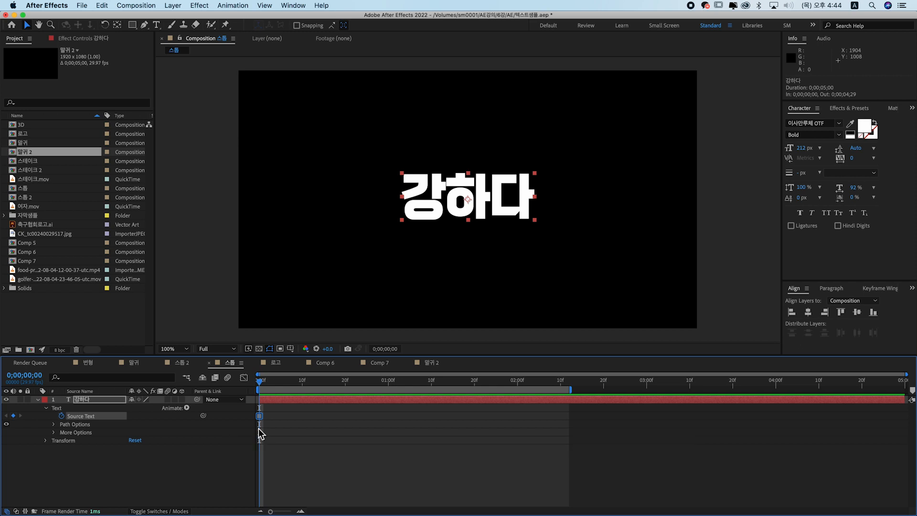
{"action": "key", "text": "shift+Page_Down"}
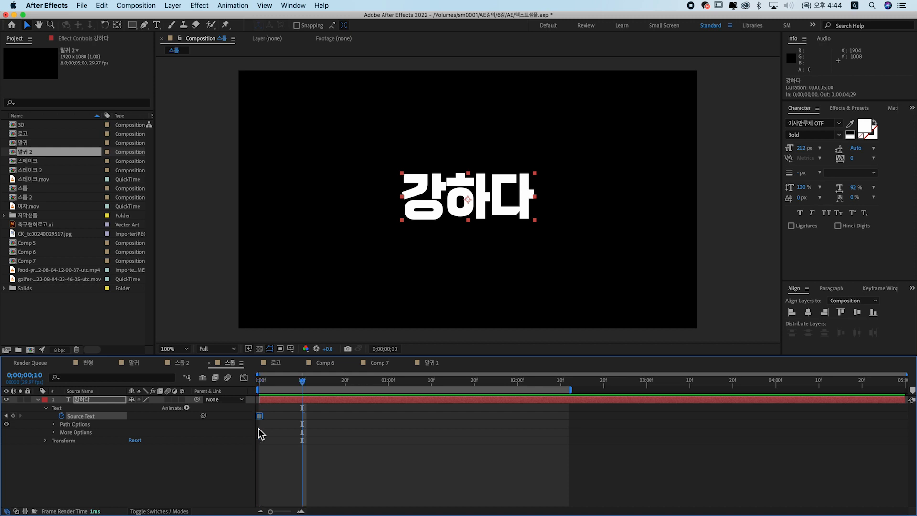
{"action": "left_click", "coordinate": [14, 415]}
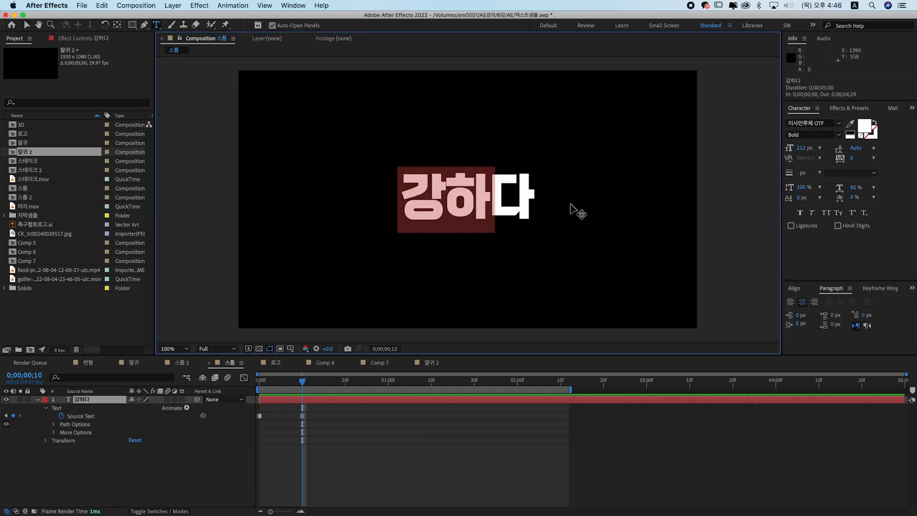
Change the text at the 0;00;00;10 keyframe to 빠르다 and set its fill colour to red
{"action": "type", "text": "빠르다"}
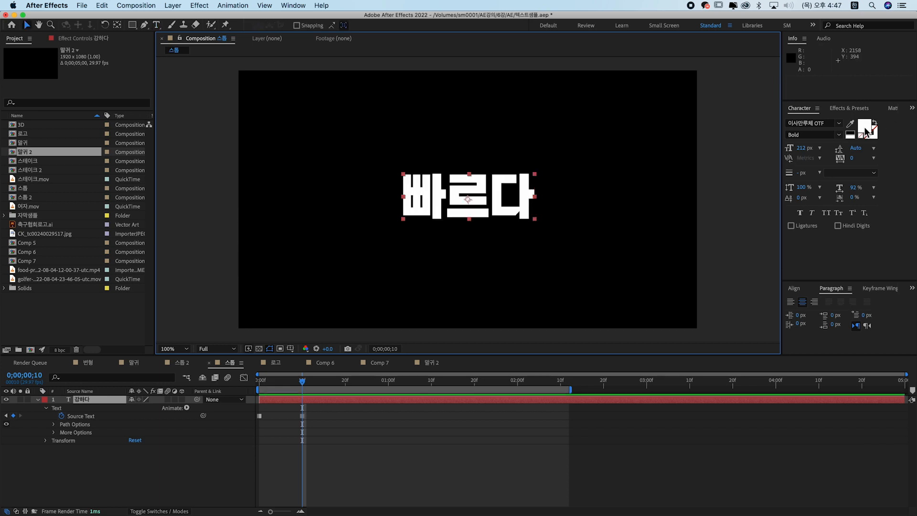
{"action": "left_click", "coordinate": [865, 127]}
{"action": "type", "text": "ff0000"}
{"action": "key", "text": "Return"}
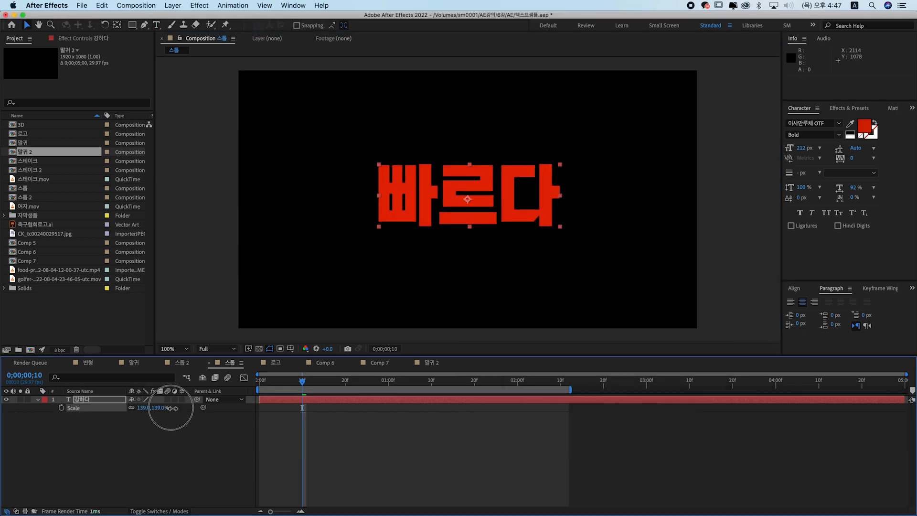
Show the layer's keyframed properties and scrub between 0;00;00;00 and 0;00;00;10 to check the text switch
{"action": "key", "text": "u"}
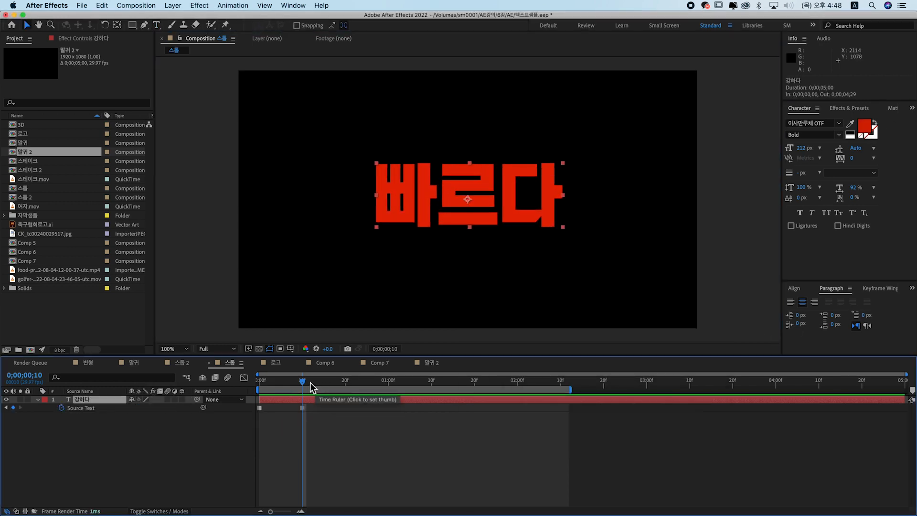
{"action": "left_click_drag", "start_coordinate": [302, 380], "coordinate": [259, 380]}
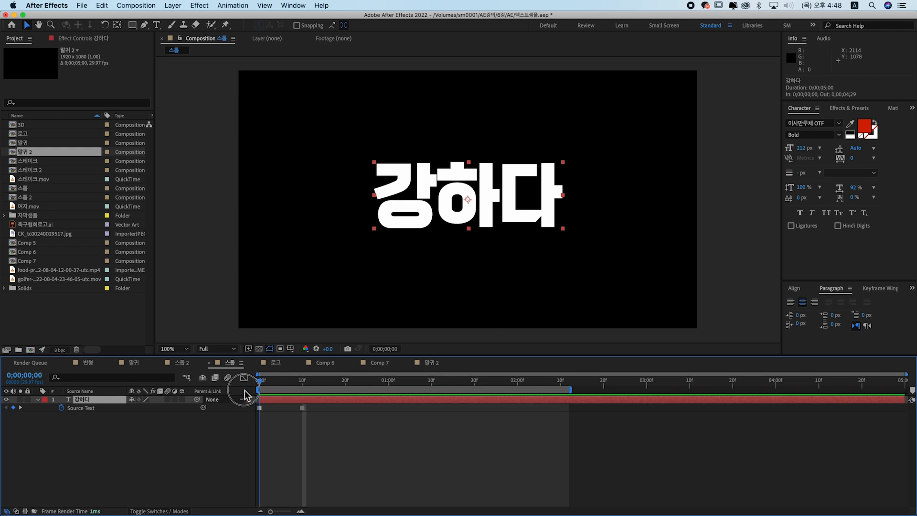
{"action": "left_click_drag", "start_coordinate": [260, 382], "coordinate": [301, 389]}
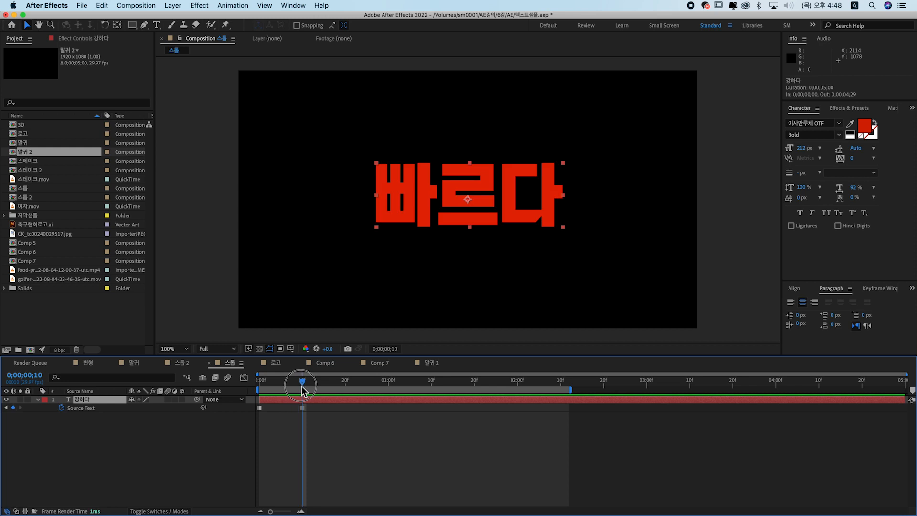